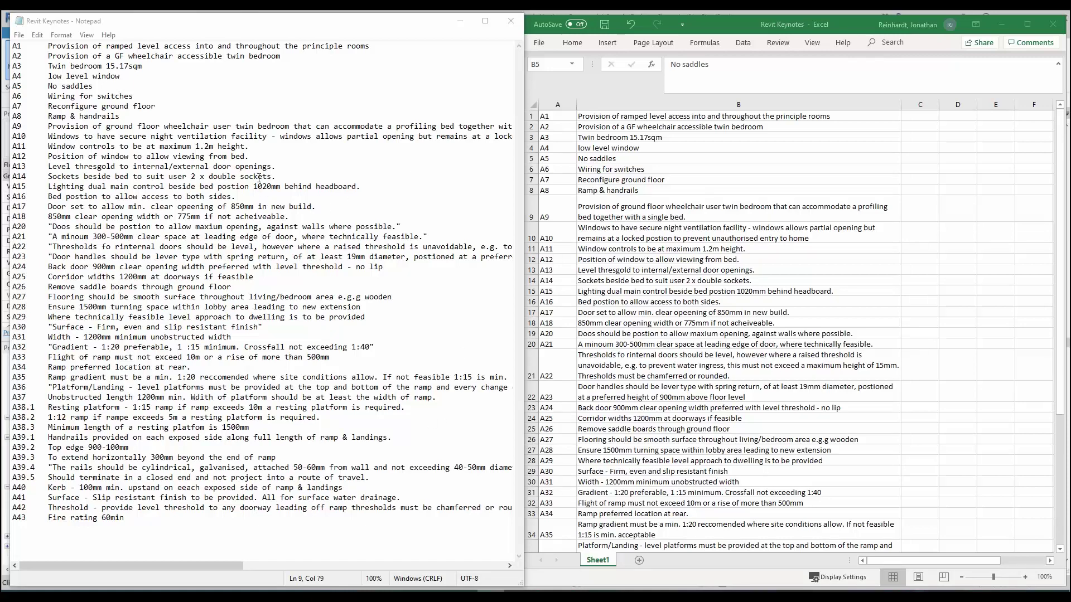
Check the A2 and A1 keynote descriptions in Excel, then bring Revit's A-01 sheet forward.
left_click(695, 124)
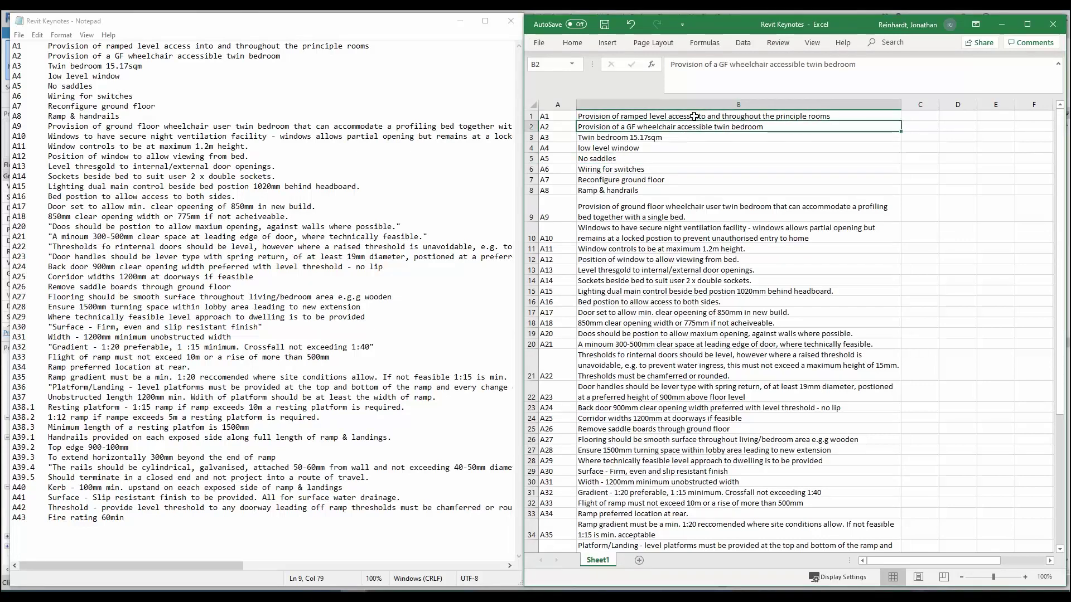
left_click(566, 116)
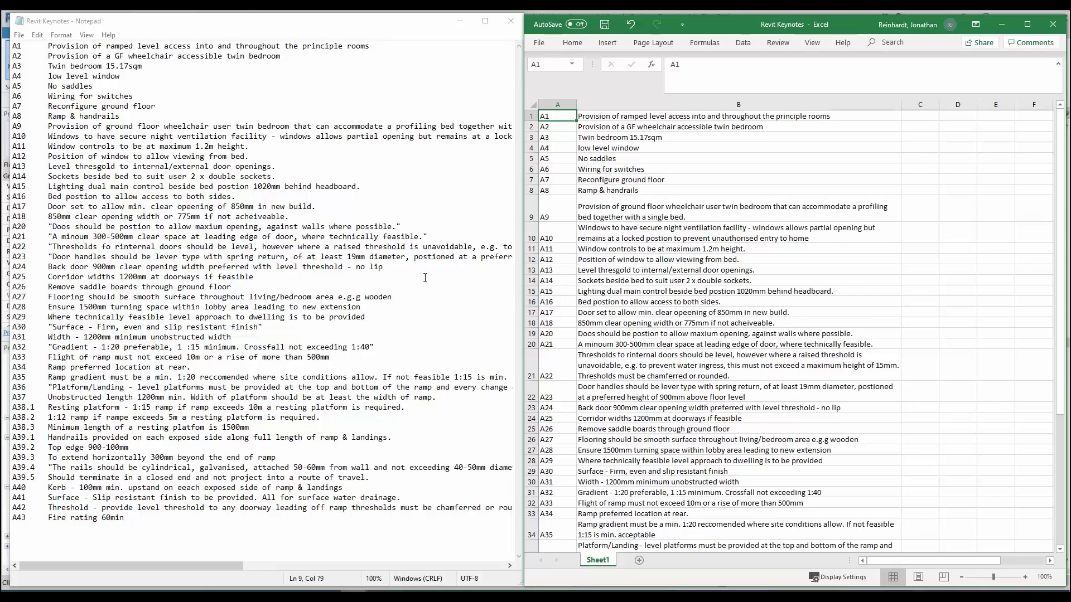
key("alt+Tab")
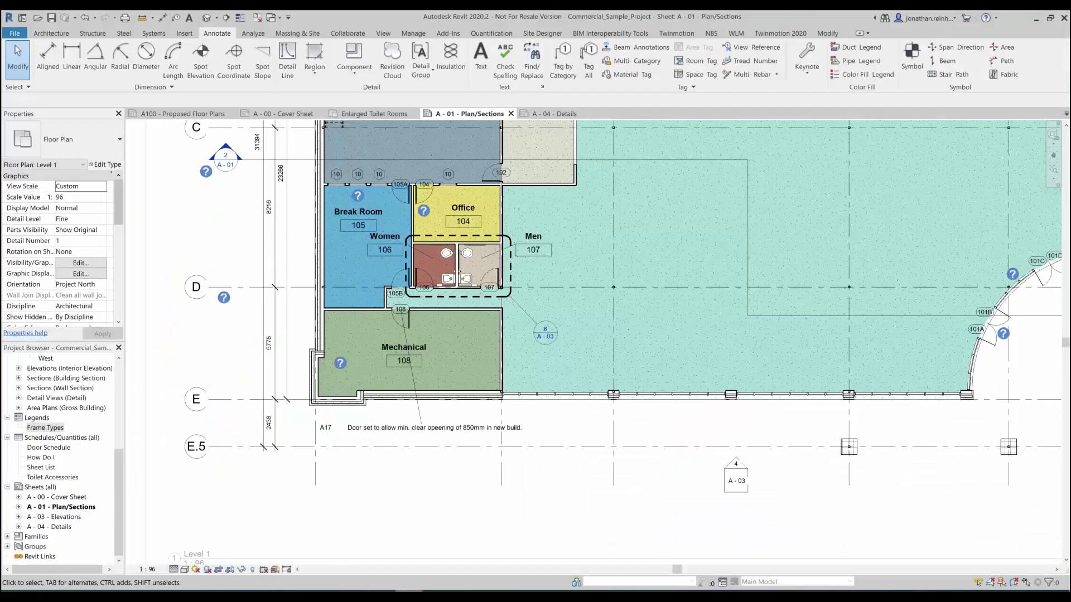
Select the A17 keynote tag under the plan and zoom in on its key value and text.
left_click(402, 433)
scroll(329, 428, "up", 3)
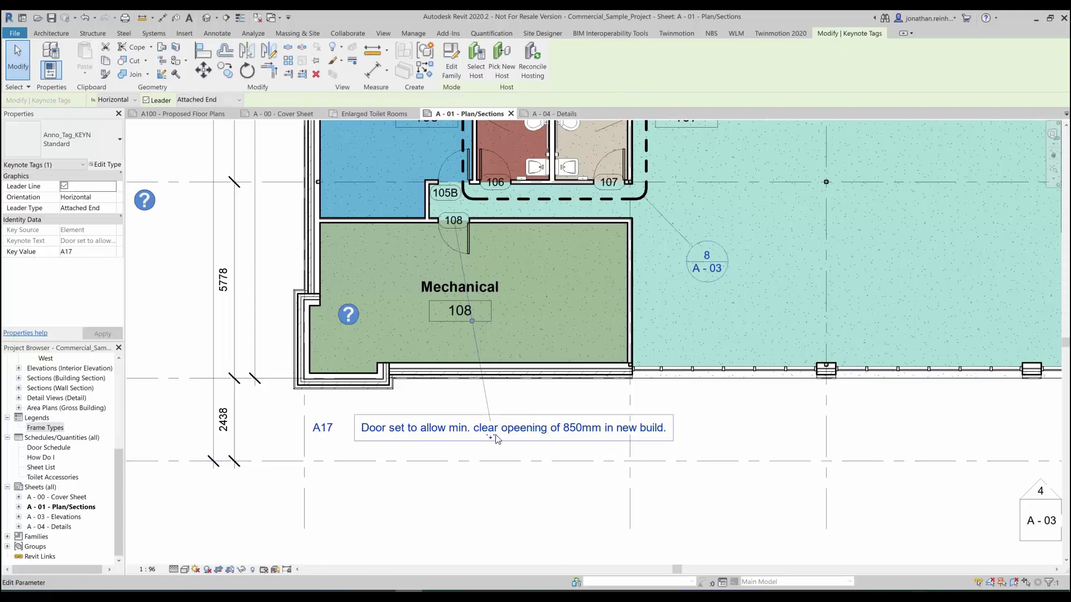
Highlight the A17 line in the Revit Keynotes text file in Notepad.
mouse_move(355, 596)
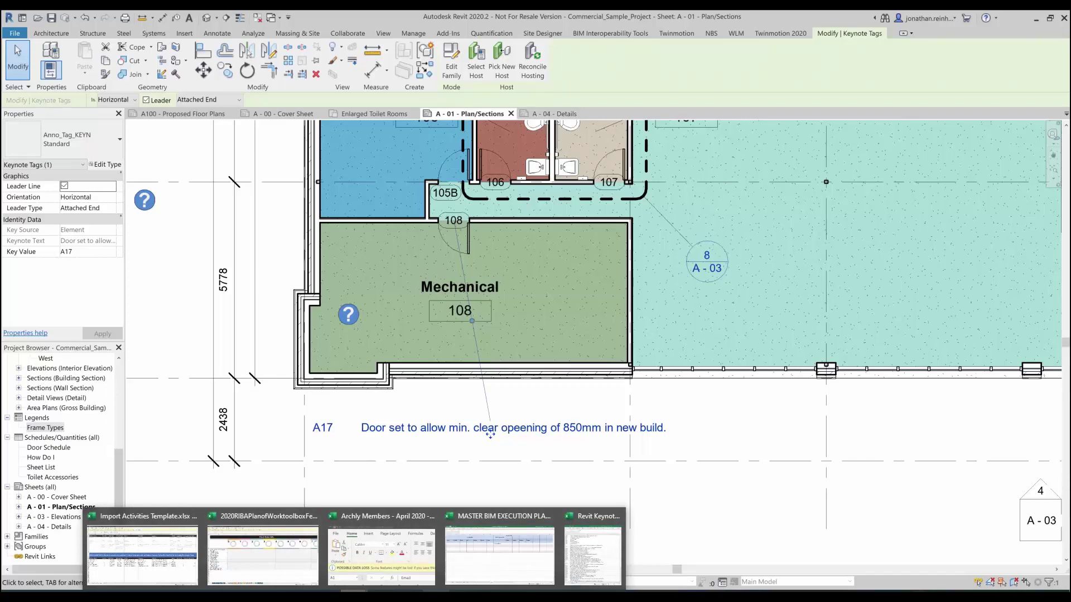
left_click(214, 552)
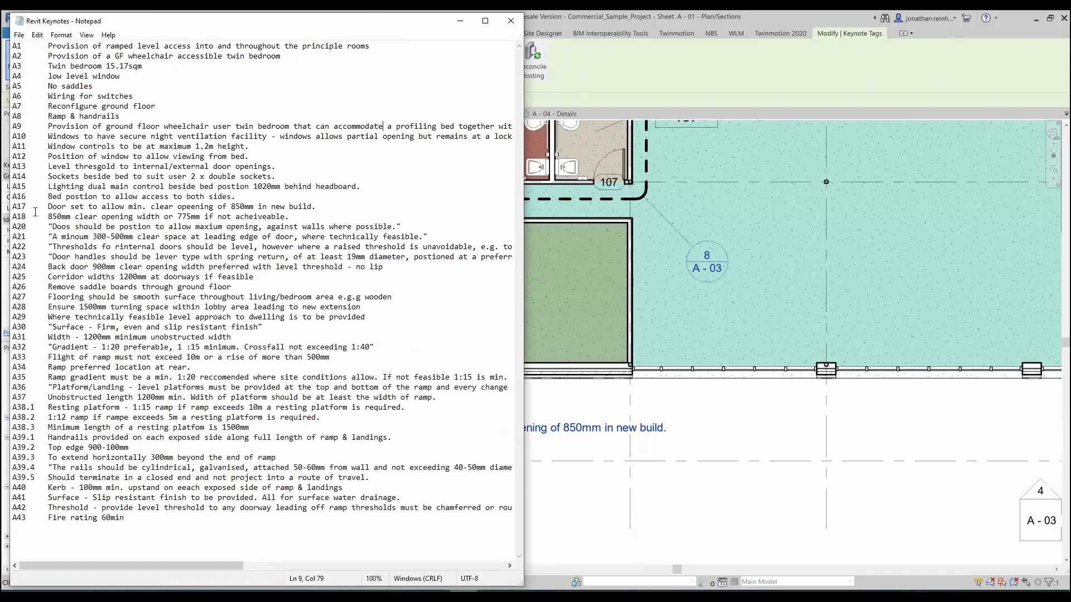
left_click_drag(16, 206, 317, 210)
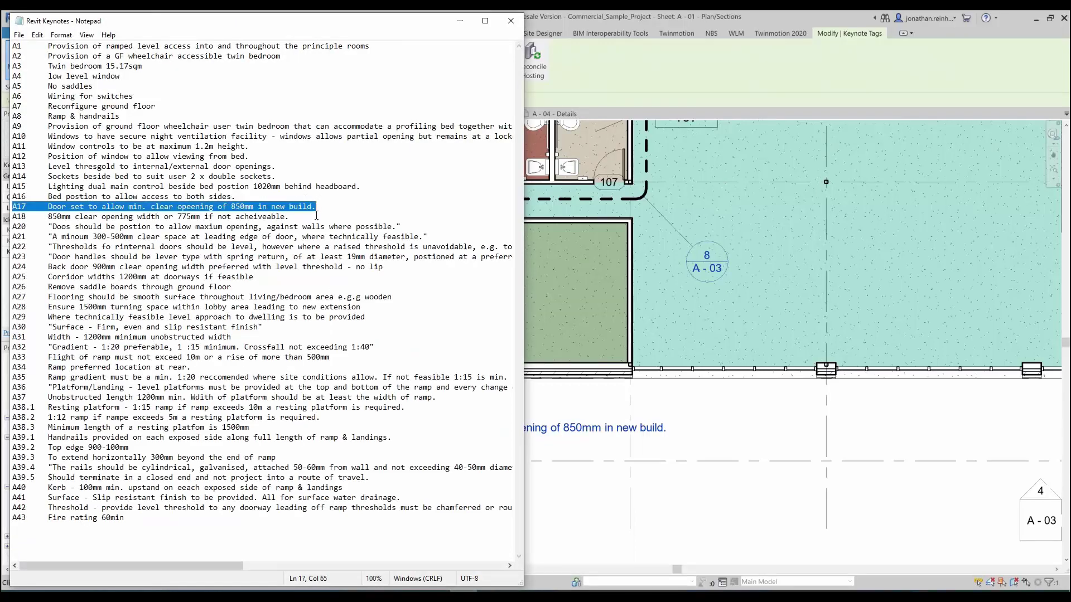
Check the A13 keynote description in the Excel spreadsheet, then minimize Excel.
mouse_move(470, 596)
left_click(593, 549)
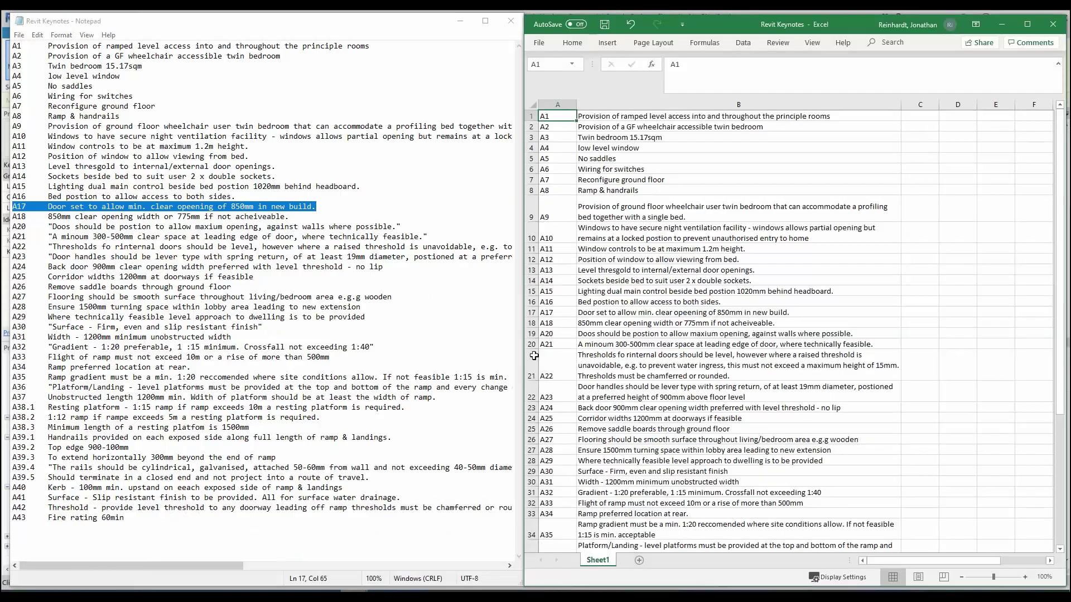
left_click(730, 267)
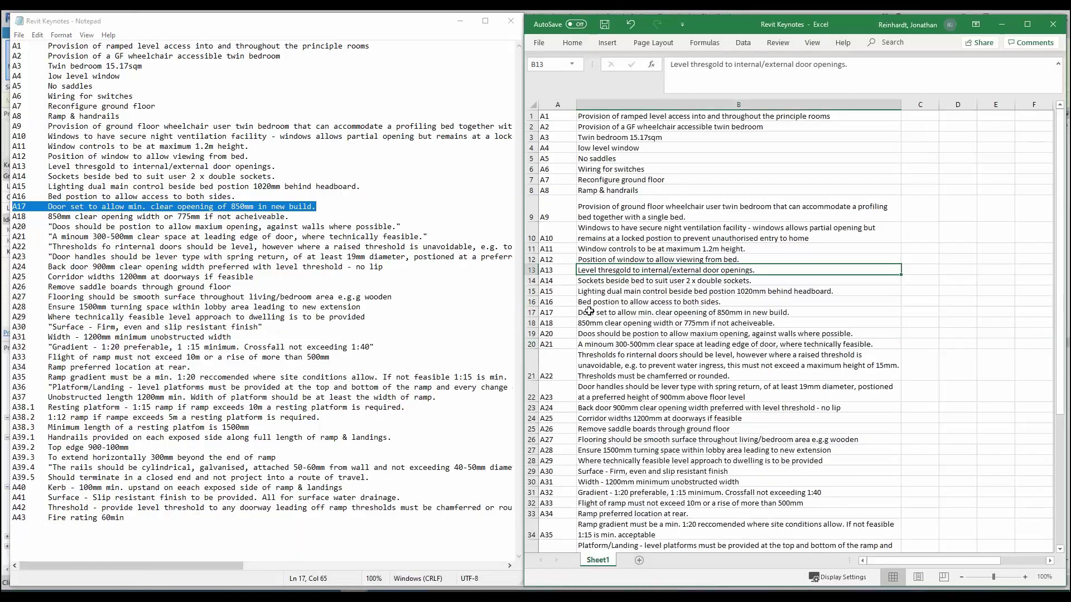
left_click(1006, 28)
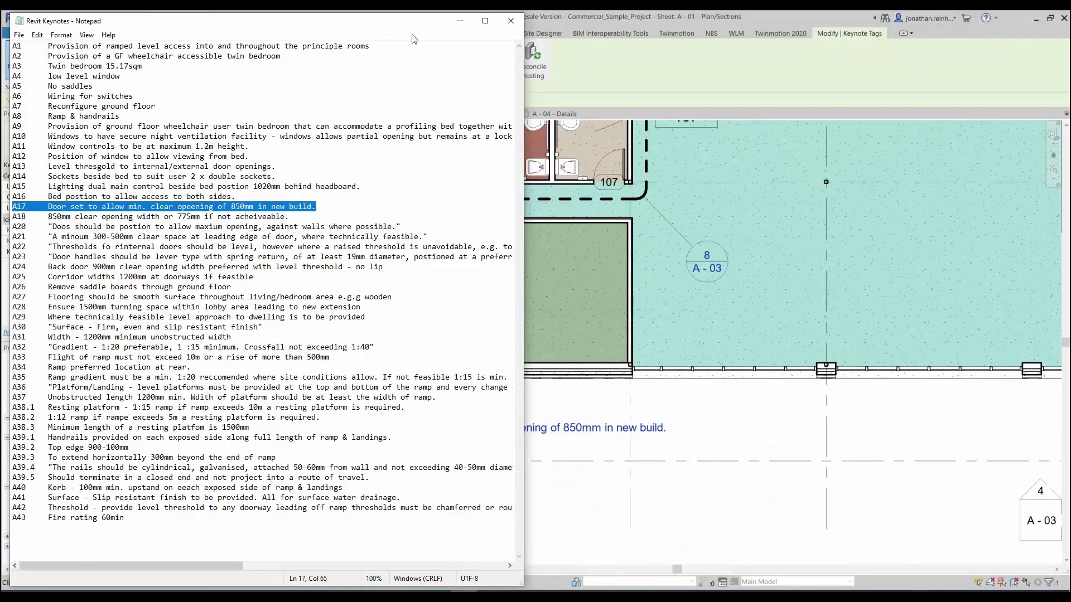
Minimize Notepad and re-examine the A17 keynote tag on sheet A-01.
left_click(460, 21)
left_click(715, 492)
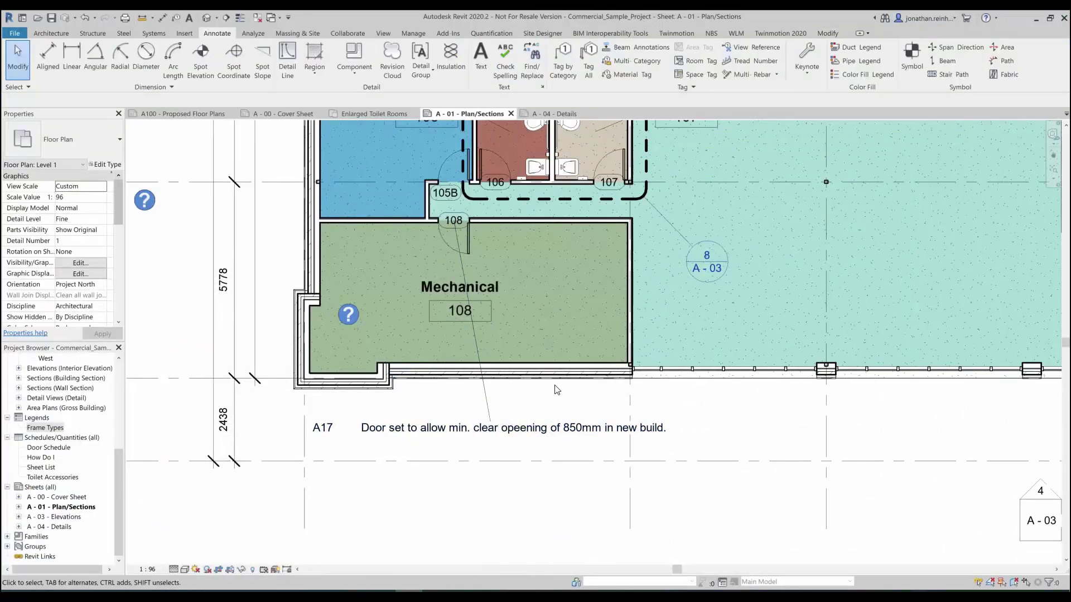
scroll(555, 390, "down", 3)
scroll(447, 371, "down", 4)
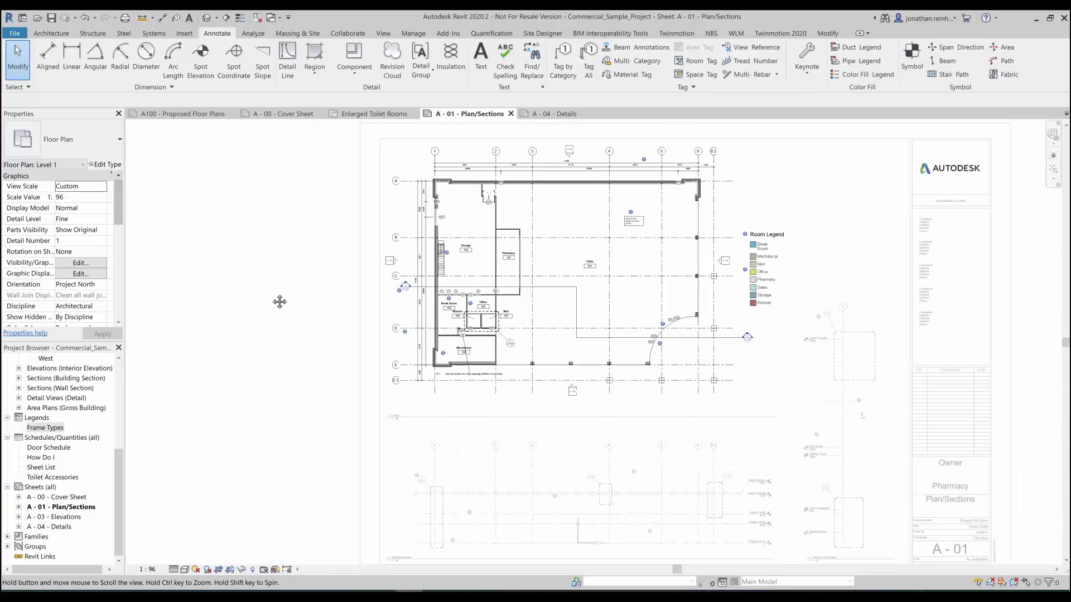
scroll(410, 336, "up", 4)
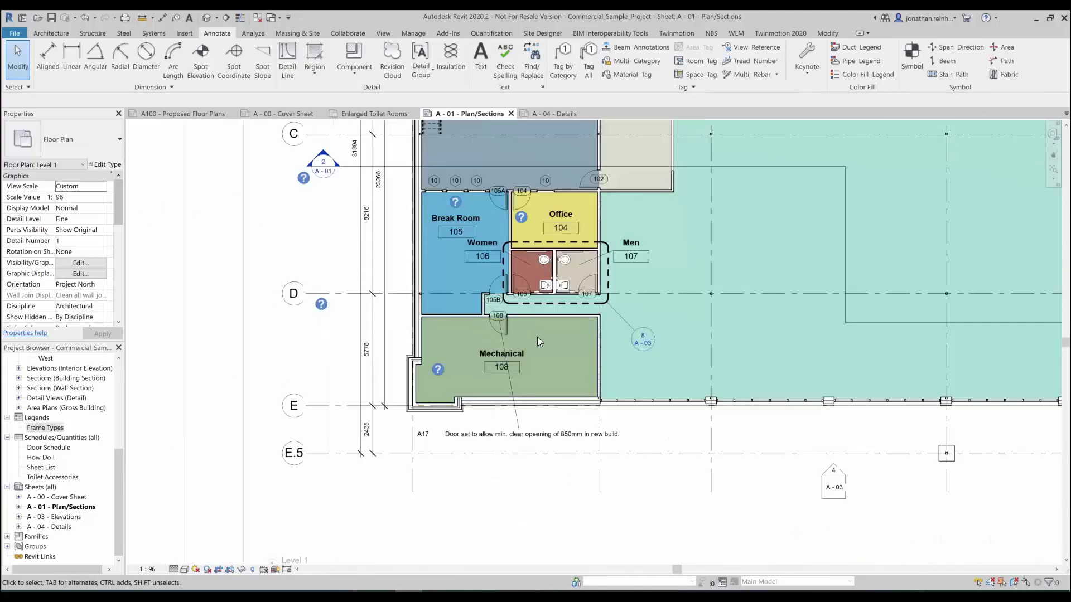
scroll(599, 360, "up", 2)
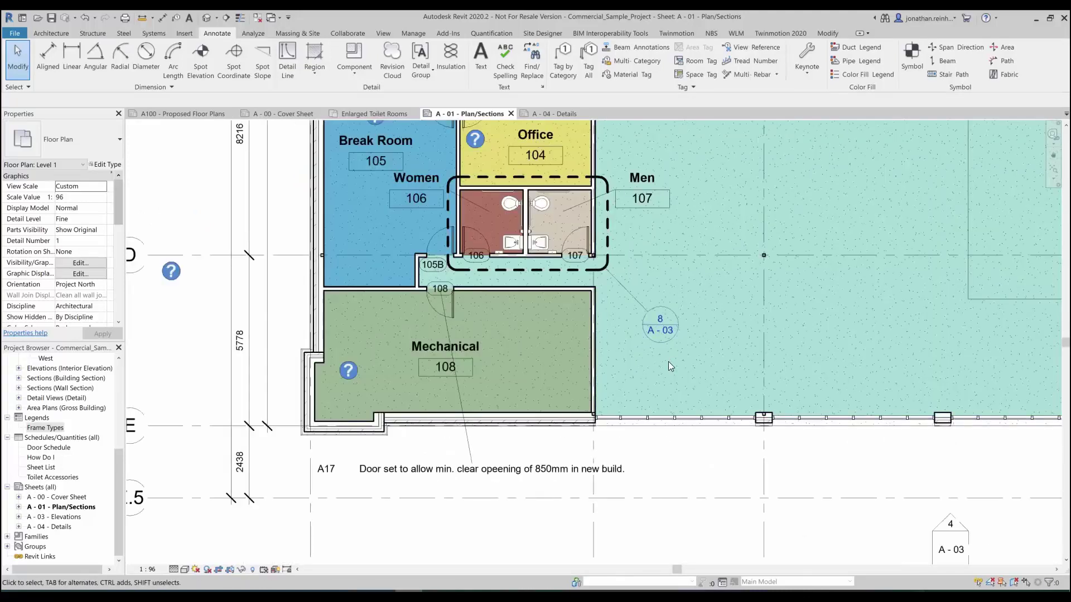
left_click(541, 468)
left_click(833, 181)
Keep Revit Keynotes.txt as the keynote table in Keynoting Settings, changing nothing.
left_click(383, 34)
left_click(224, 33)
left_click(806, 67)
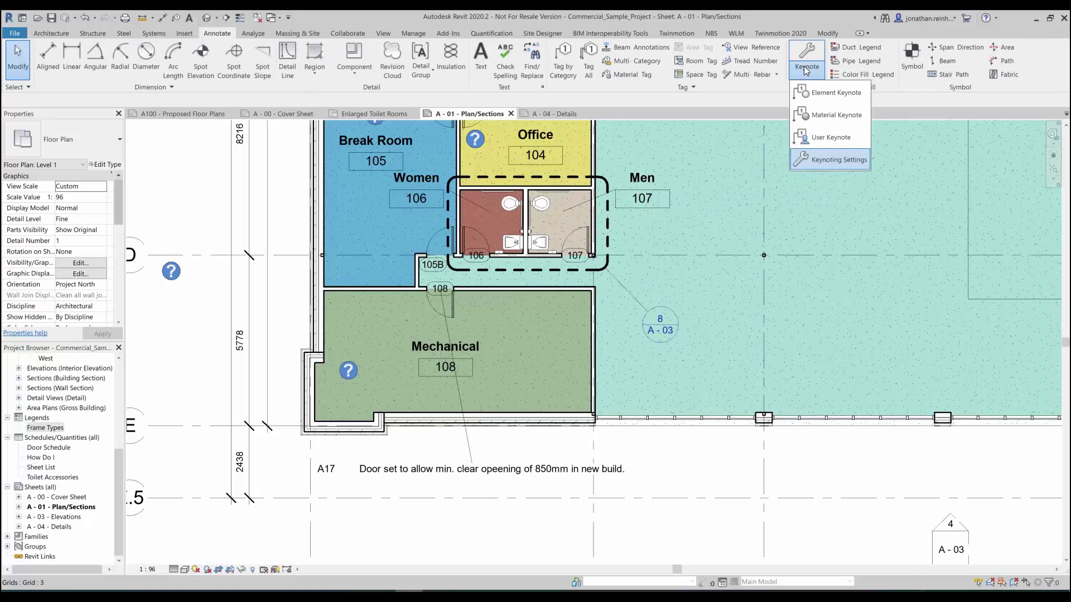
left_click(838, 155)
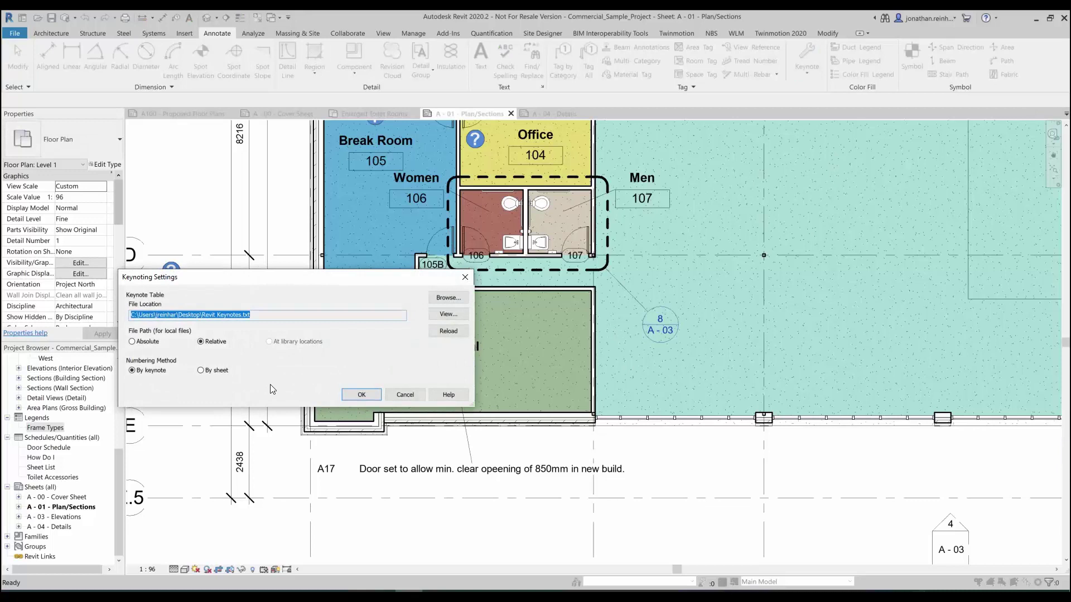
left_click(450, 298)
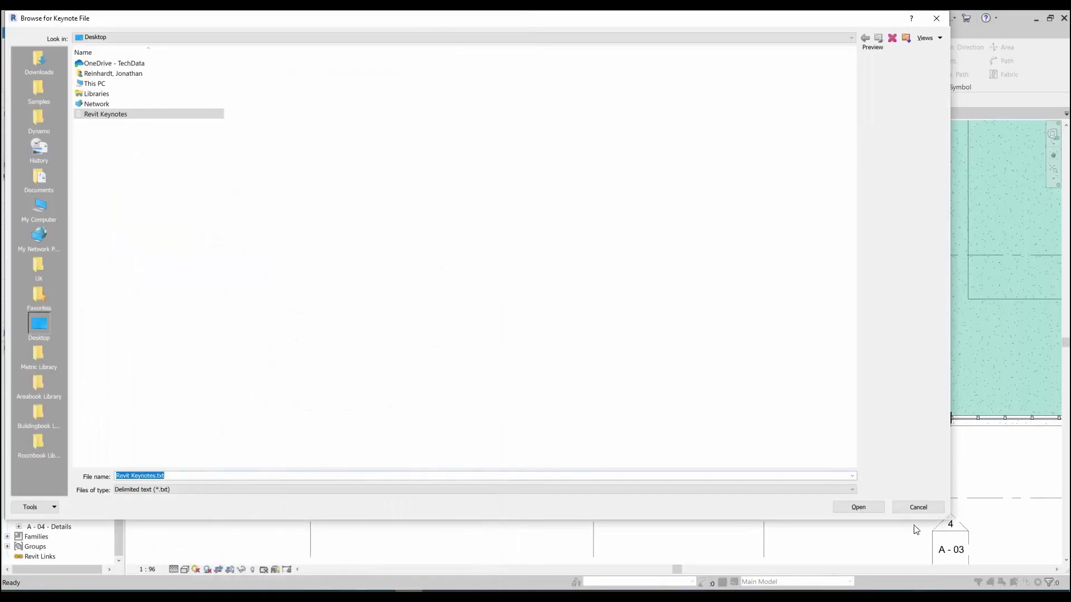
left_click(918, 508)
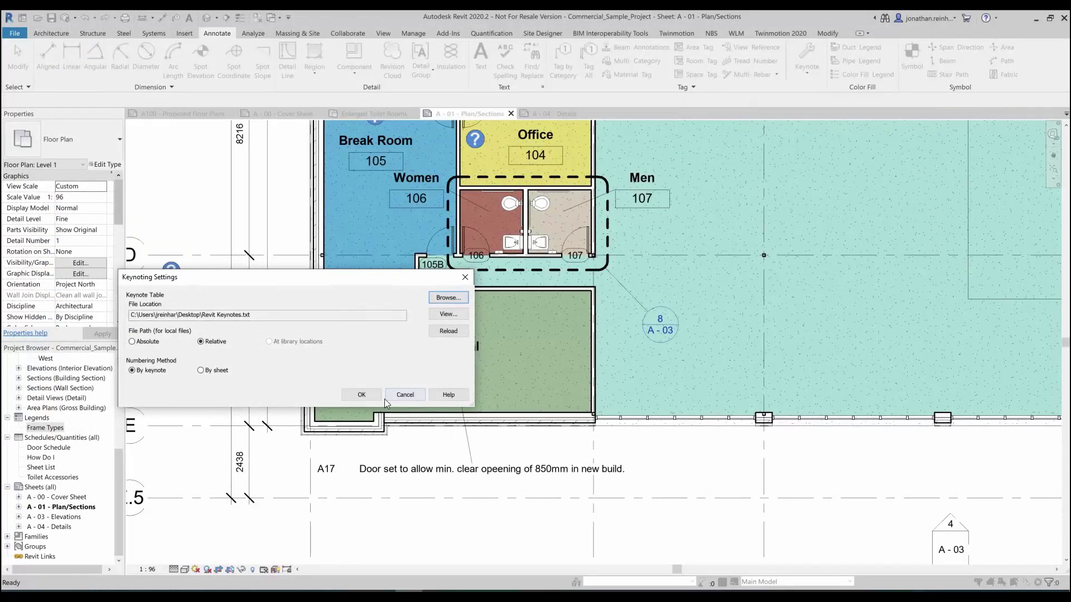
left_click(365, 396)
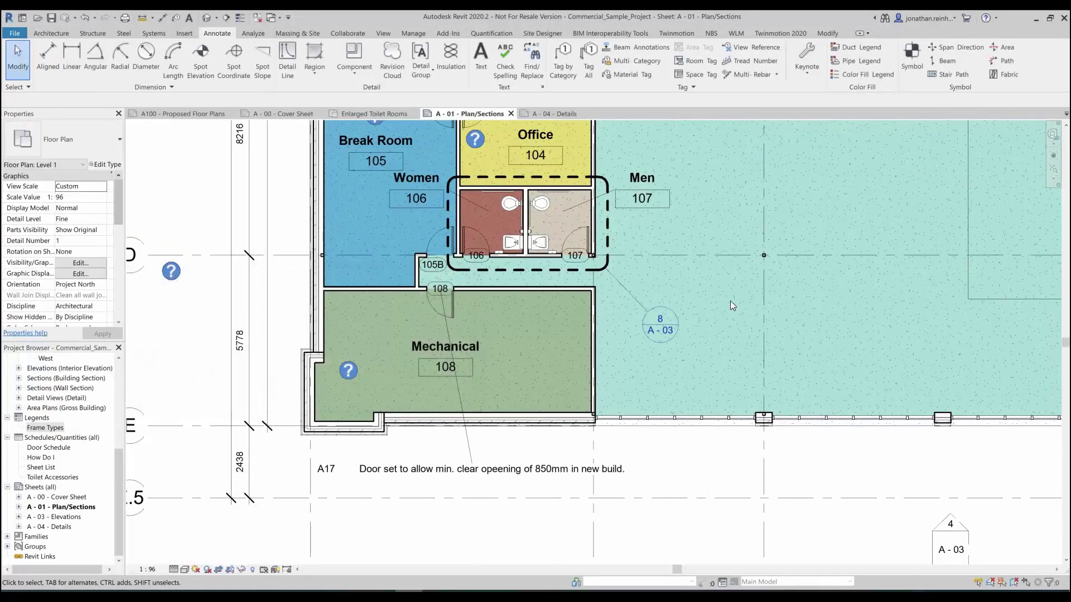
Place an element keynote tag on the room 106 door, reading A17 850mm door-set note.
left_click(808, 72)
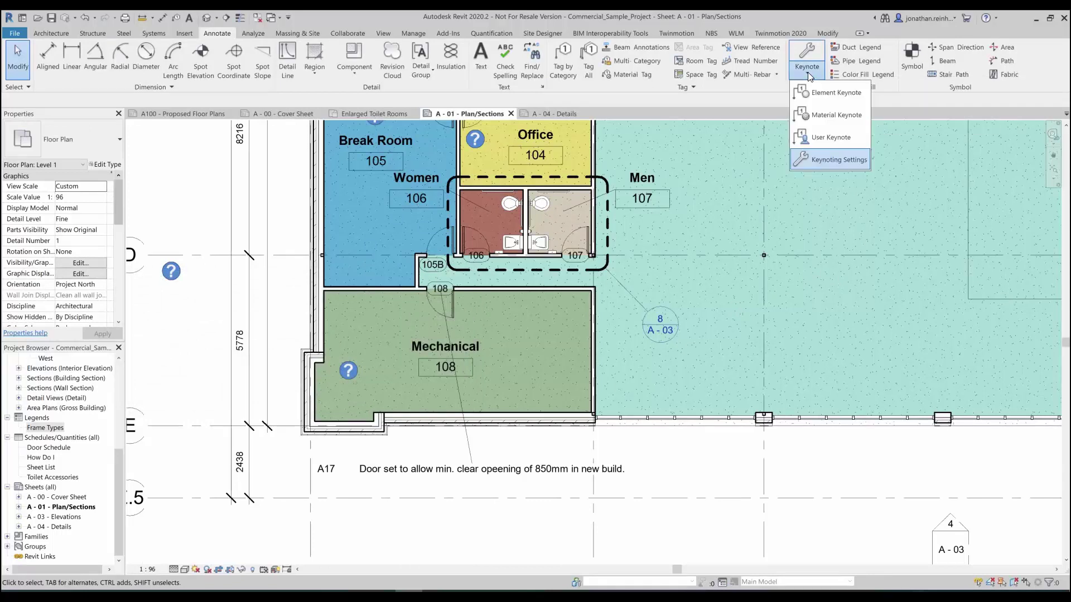
left_click(837, 94)
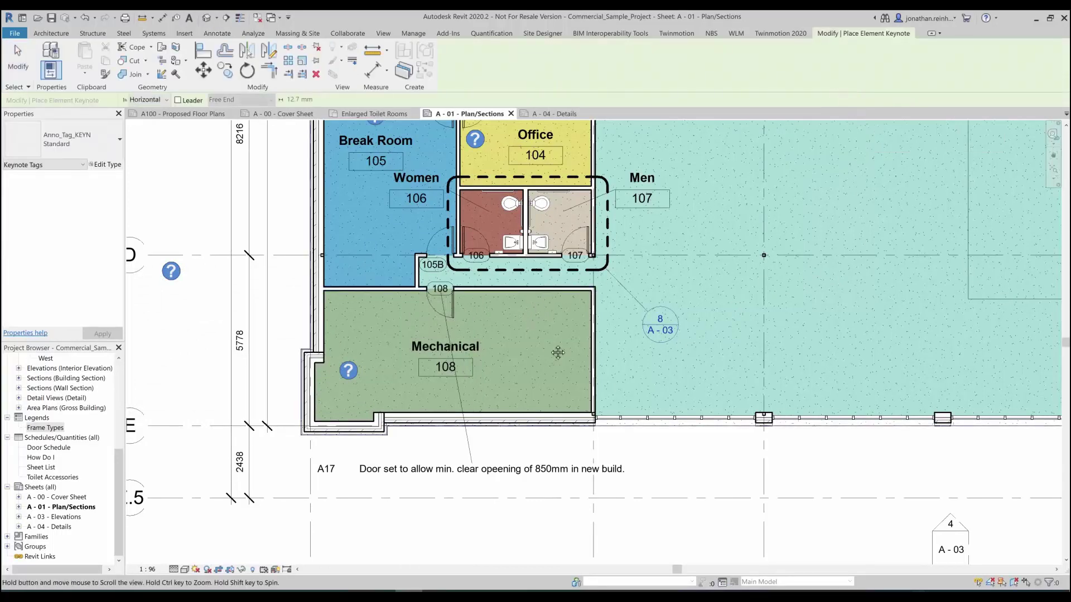
middle_click_drag(557, 354, 645, 402)
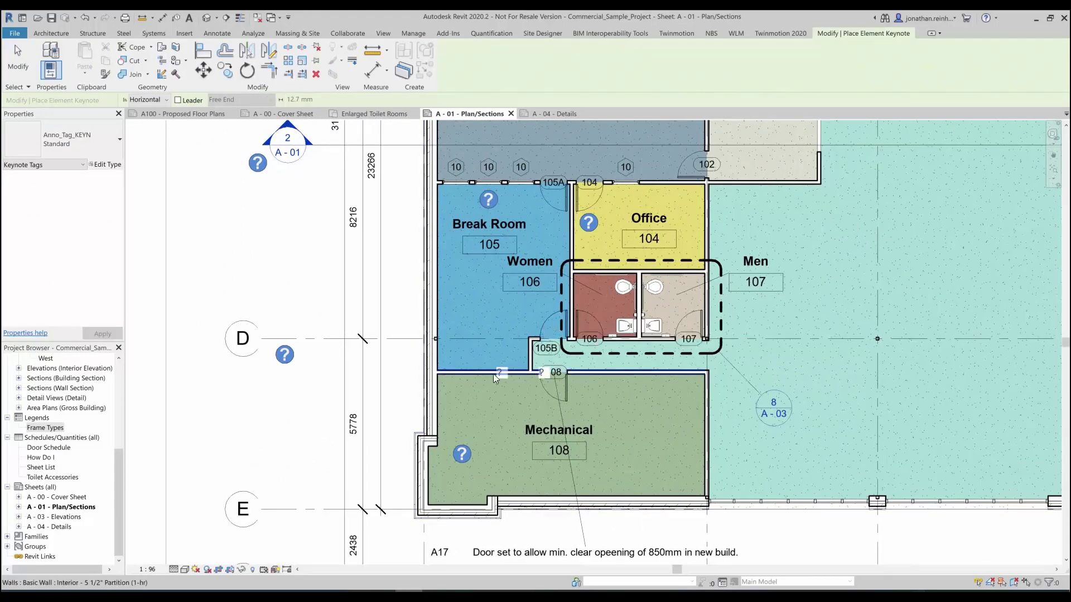
scroll(460, 373, "up", 1)
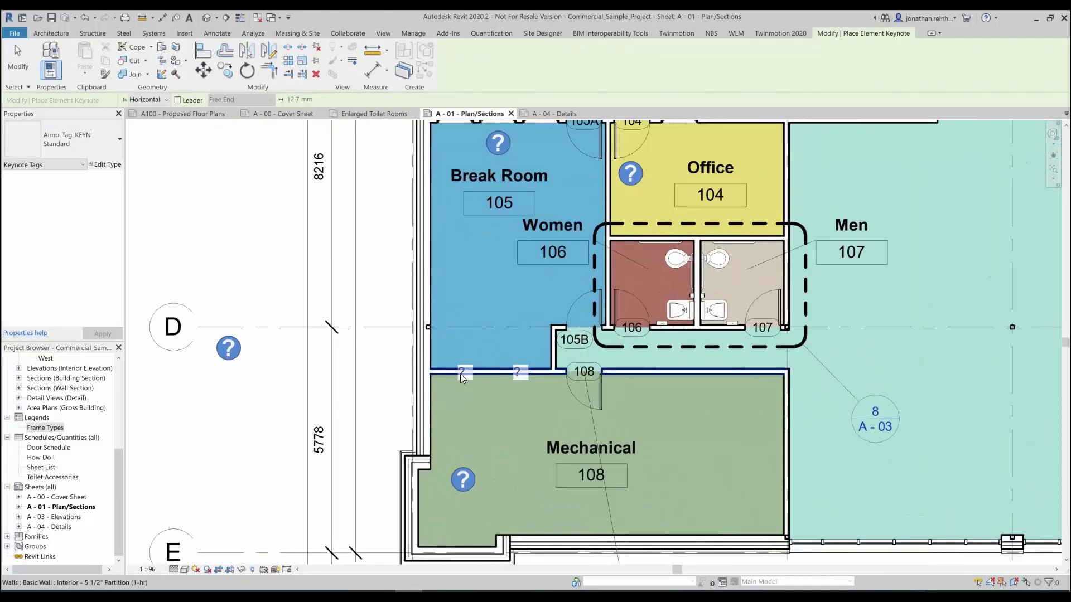
left_click(570, 311)
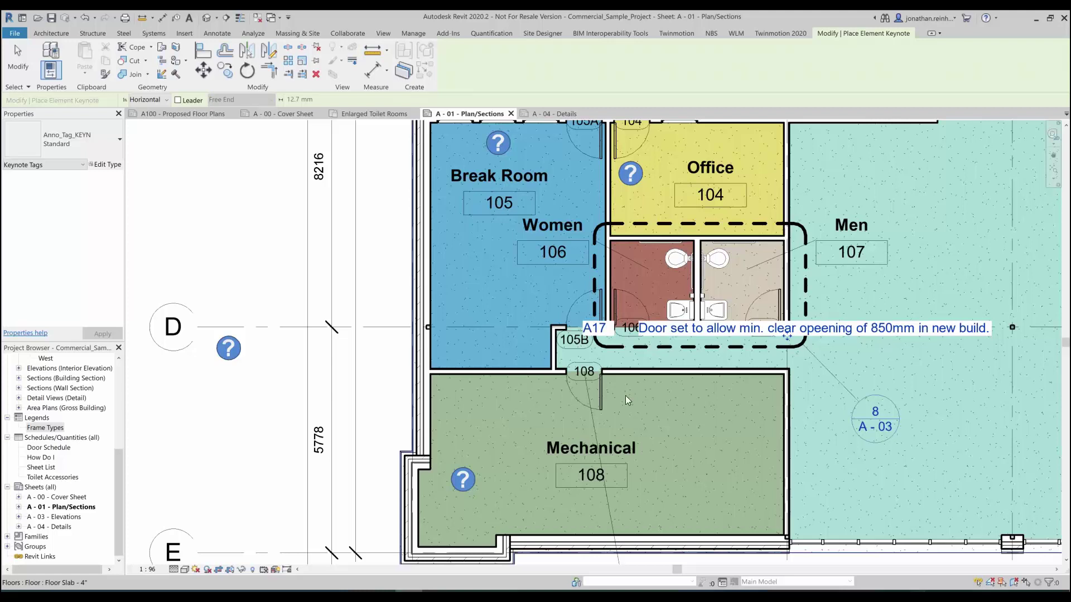
scroll(744, 370, "down", 2)
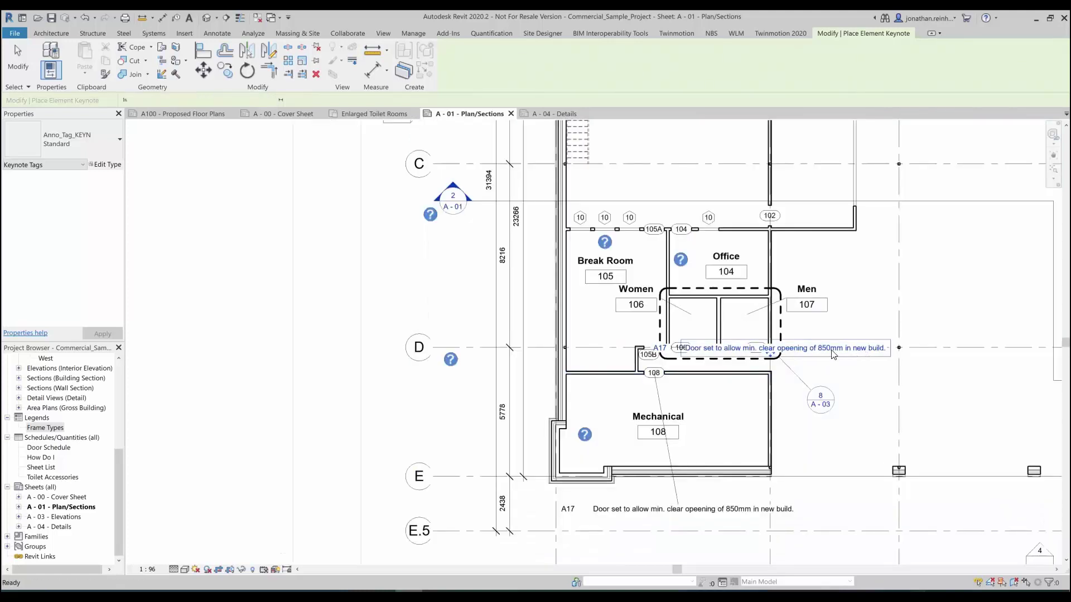
left_click(832, 354)
key("Escape")
key("Escape")
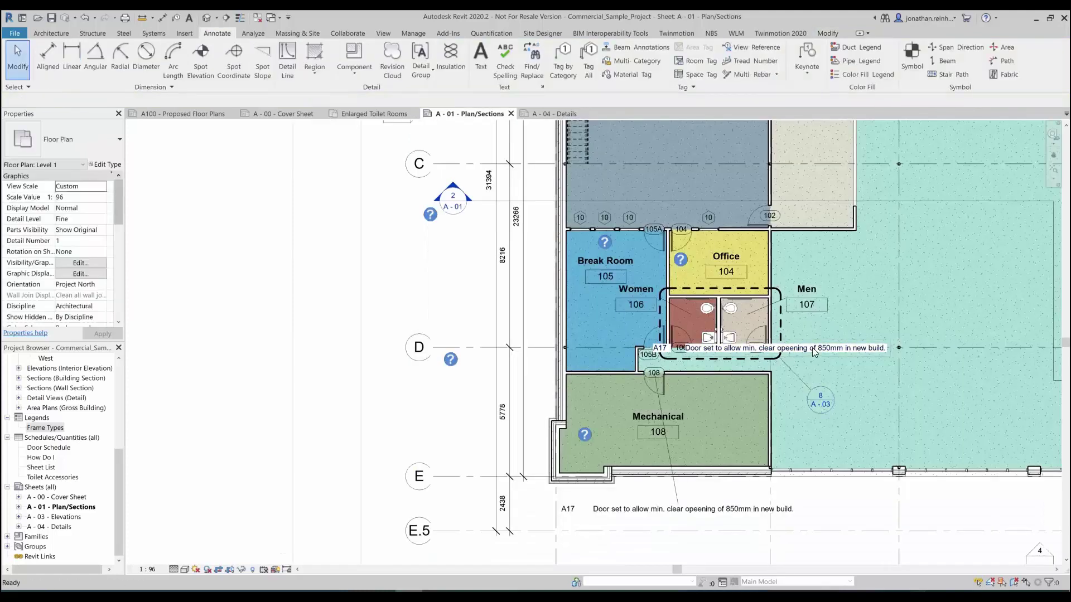
Move the A17 door tag below the Sales area wall, bend its leader, and reselect it.
left_click(787, 359)
scroll(778, 359, "down", 1)
middle_click_drag(773, 357, 601, 341)
scroll(601, 341, "down", 1)
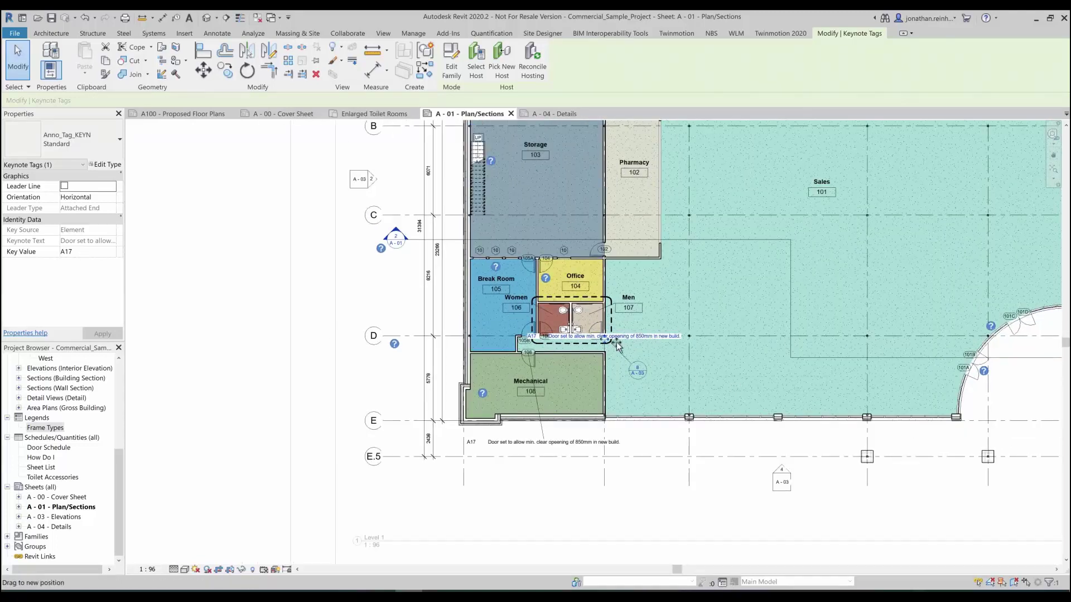
key("ctrl+z")
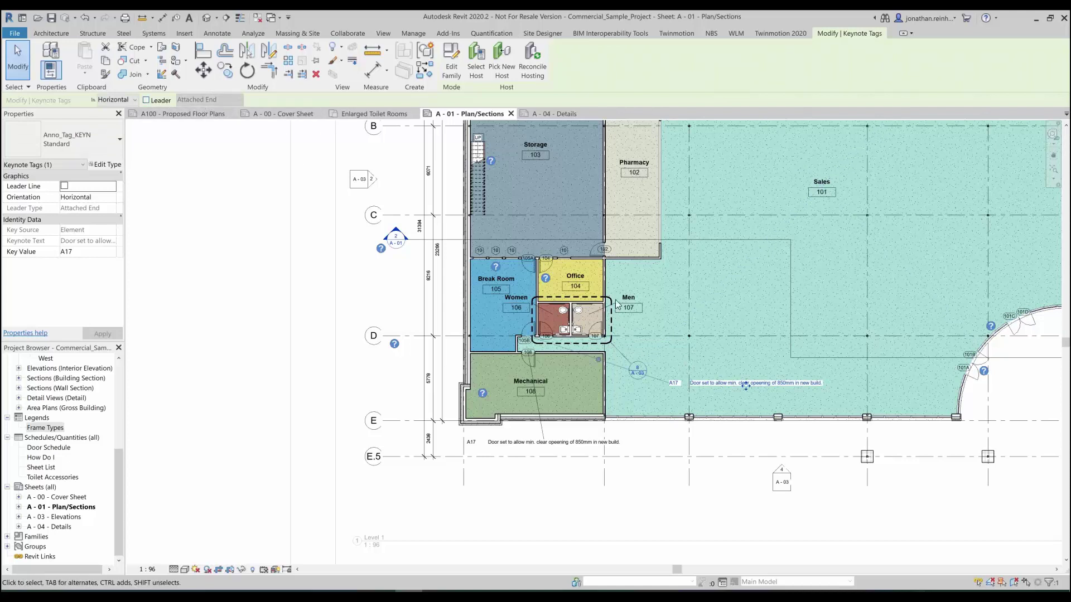
left_click_drag(746, 385, 728, 436)
scroll(638, 419, "up", 3)
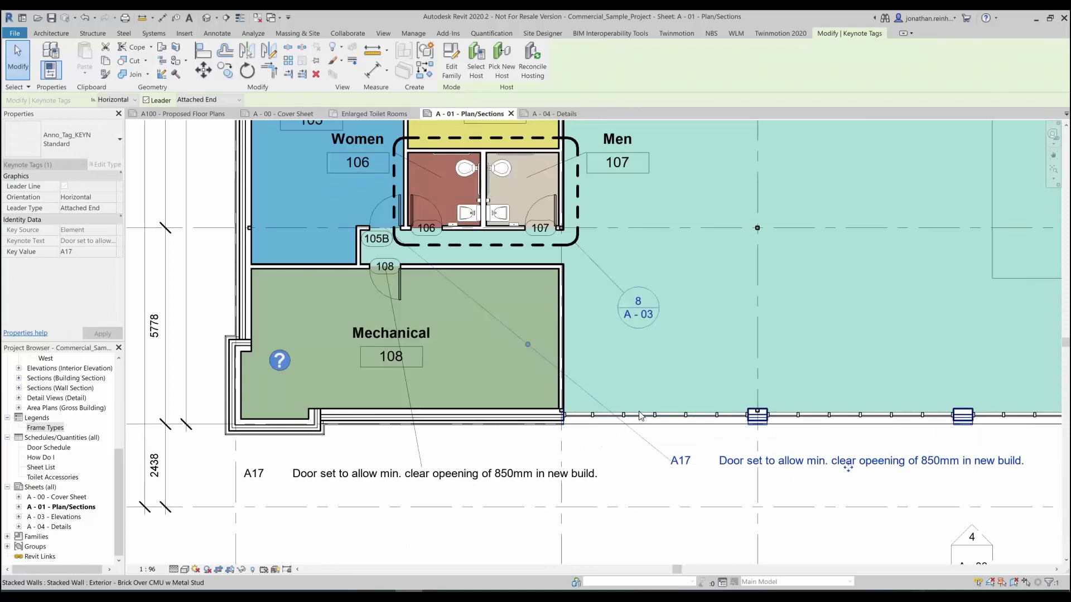
left_click_drag(660, 495, 635, 478)
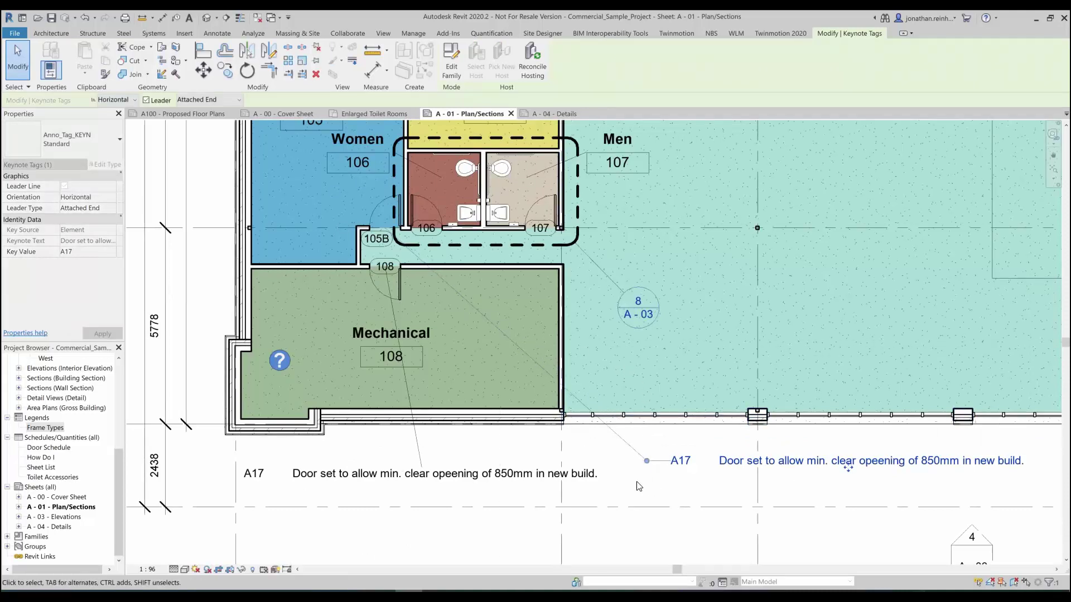
middle_click_drag(721, 498, 619, 480)
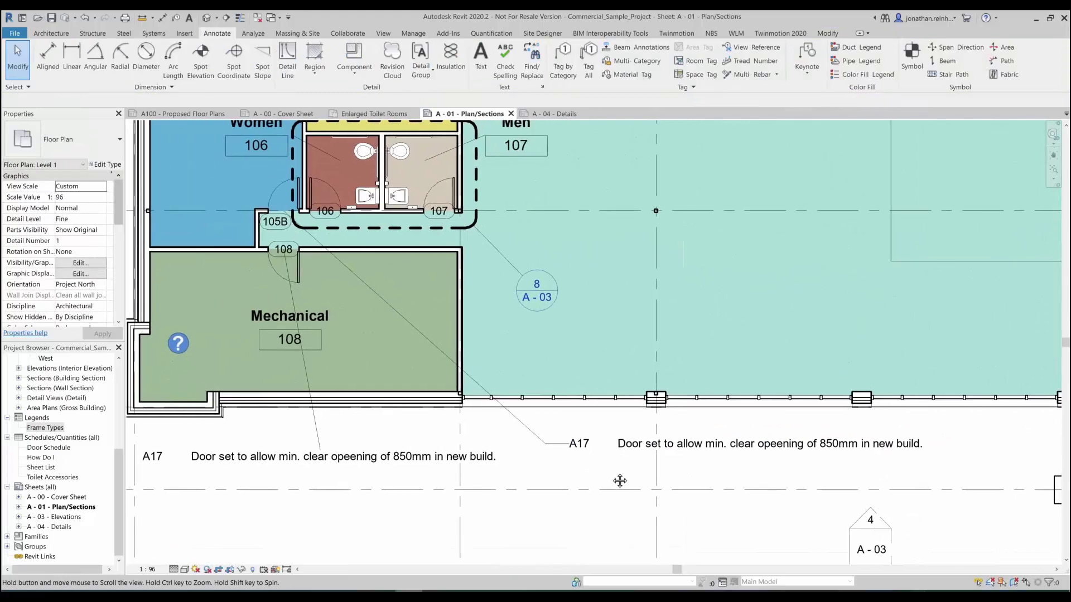
left_click(630, 454)
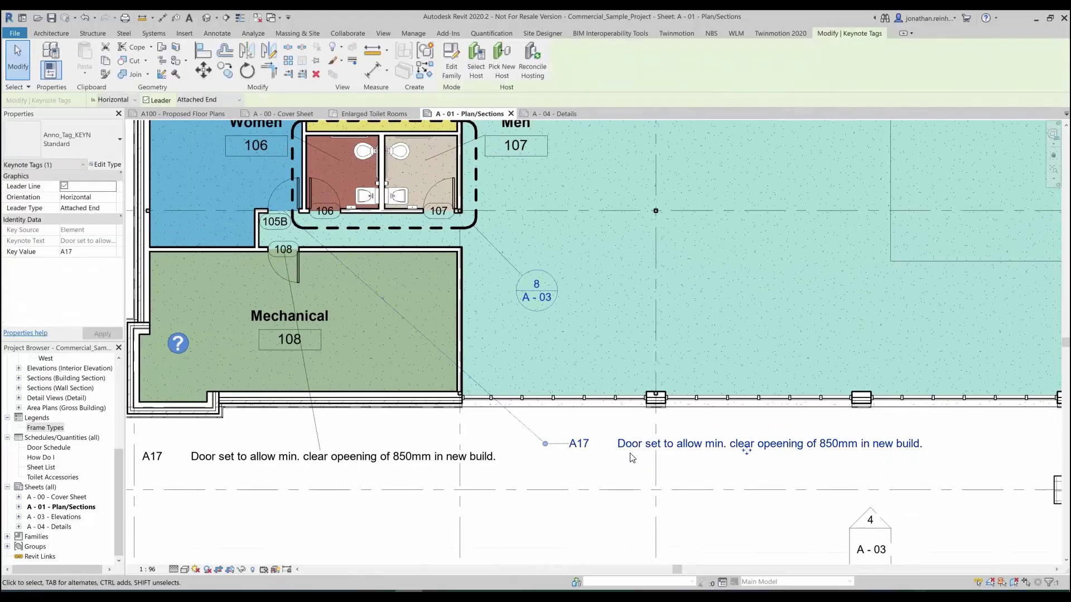
left_click(89, 251)
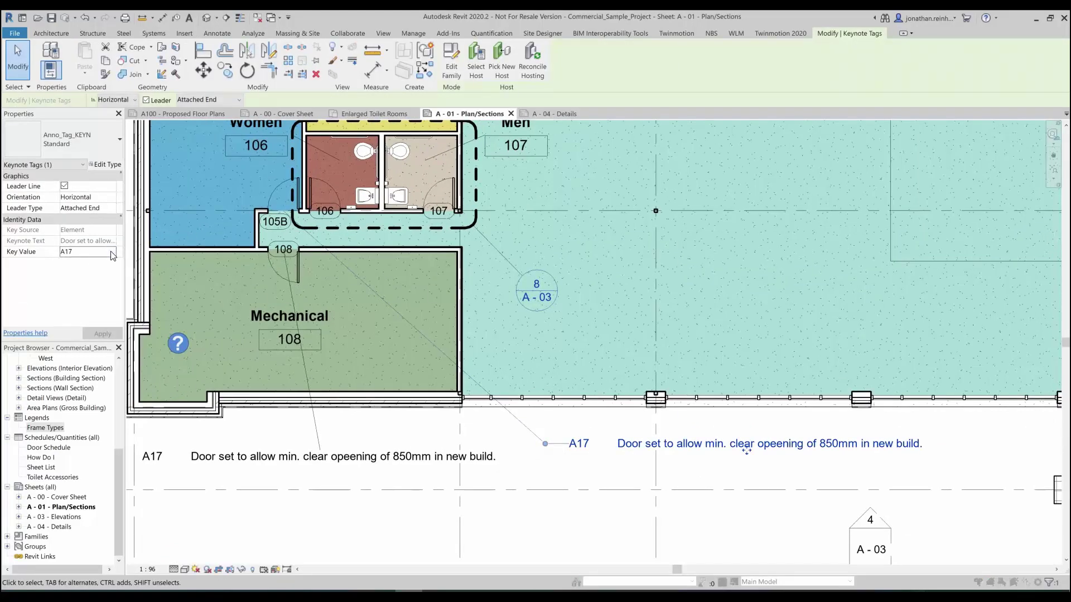
Change the door tag's key value to A43 Fire rating 60min and check the legend row.
left_click(112, 251)
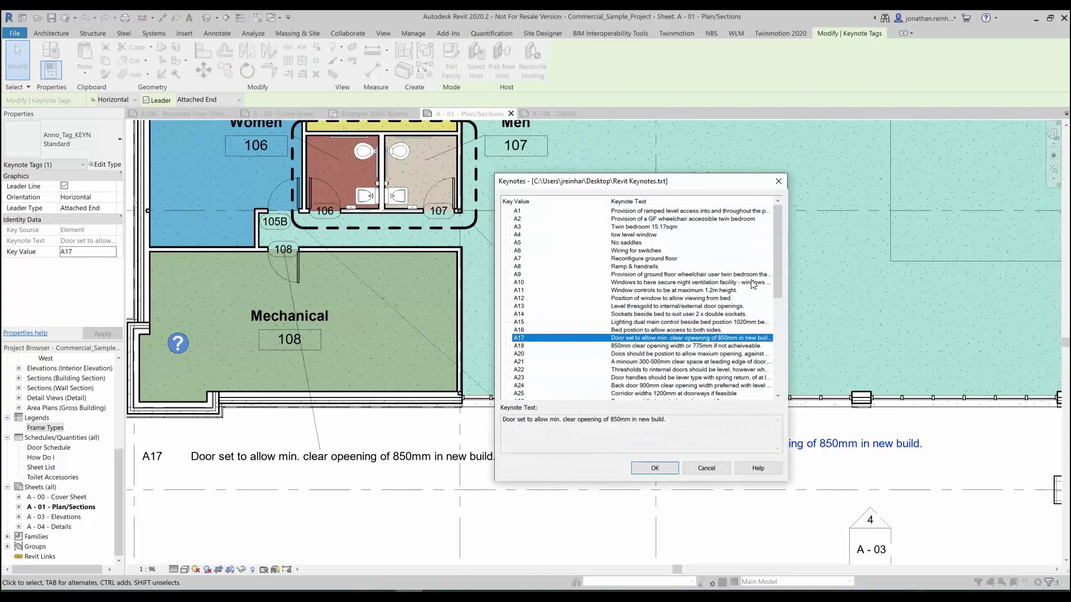
left_click(771, 266)
left_click_drag(775, 294, 778, 380)
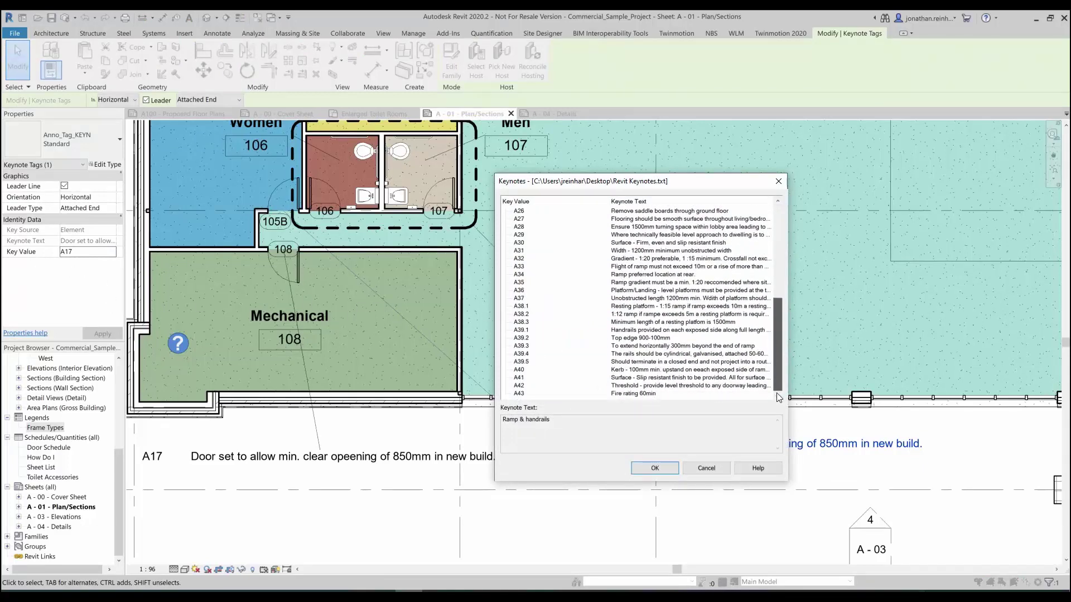
left_click(664, 393)
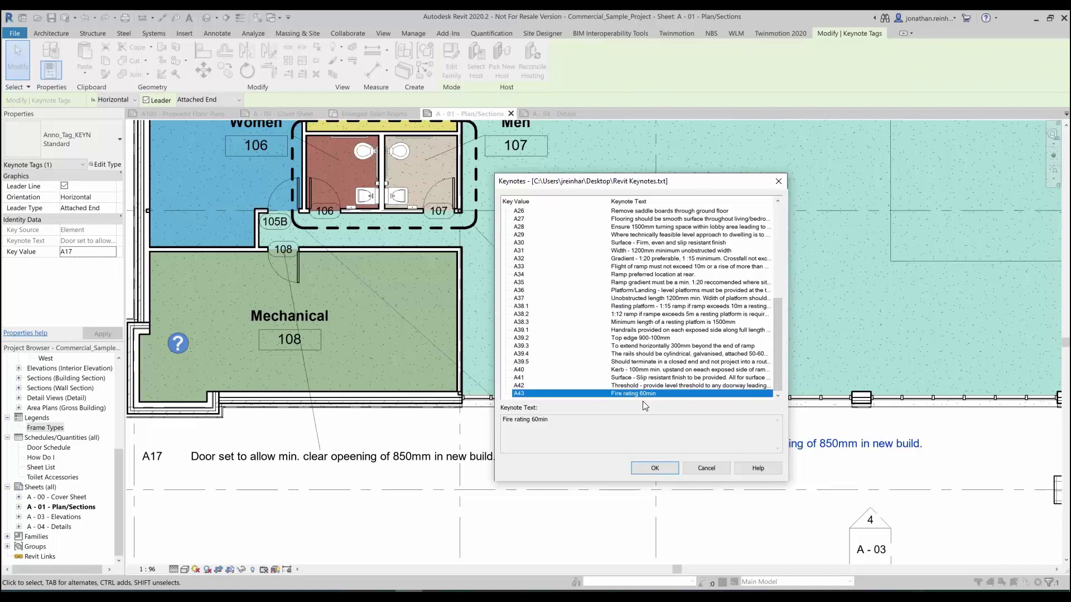
left_click(652, 469)
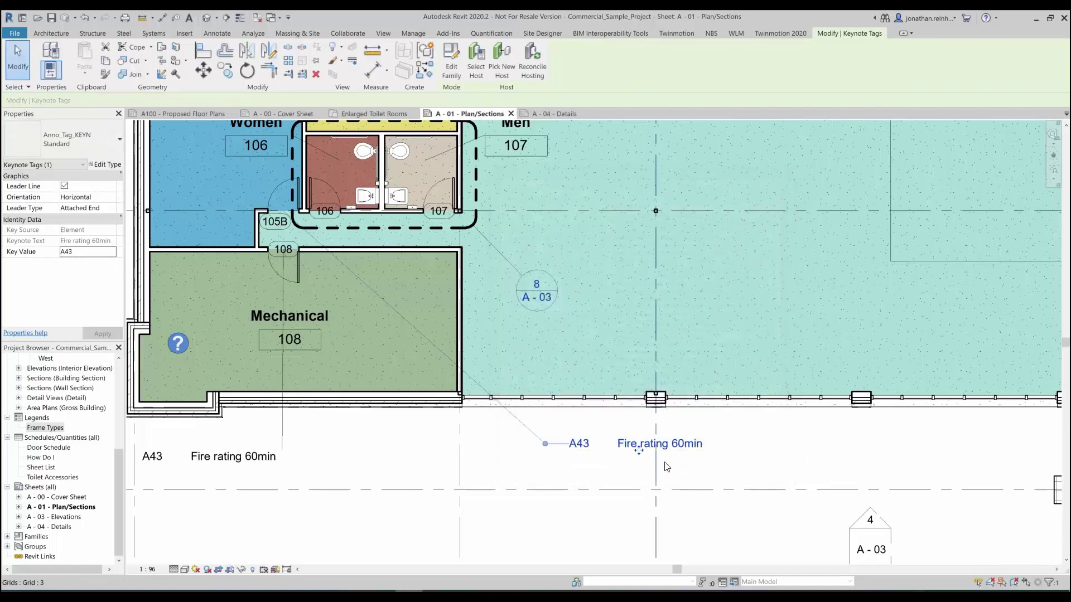
middle_click_drag(659, 459, 765, 442)
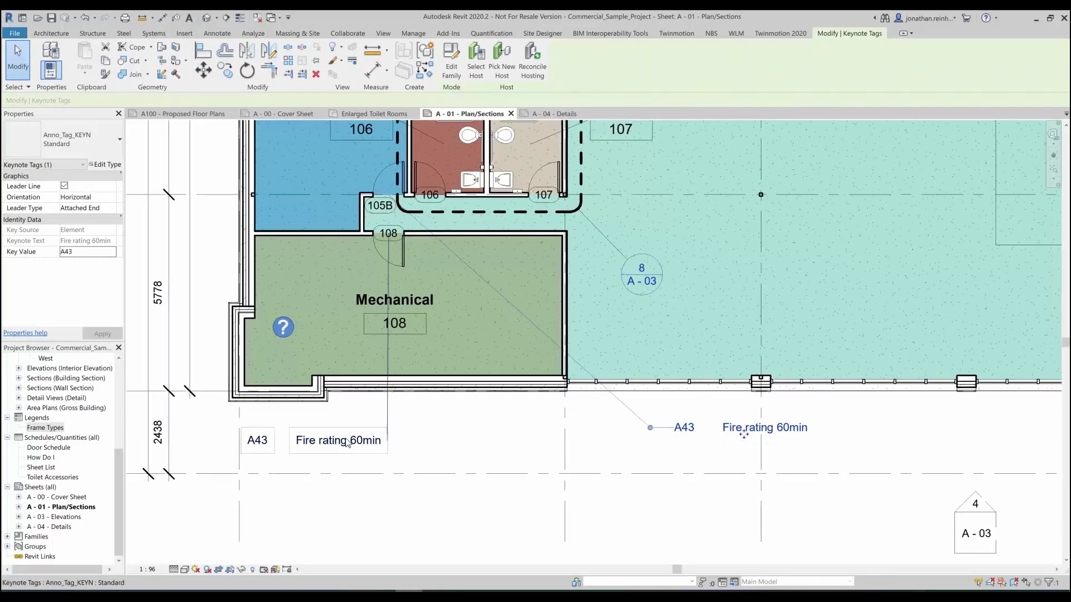
middle_click_drag(363, 440, 441, 456)
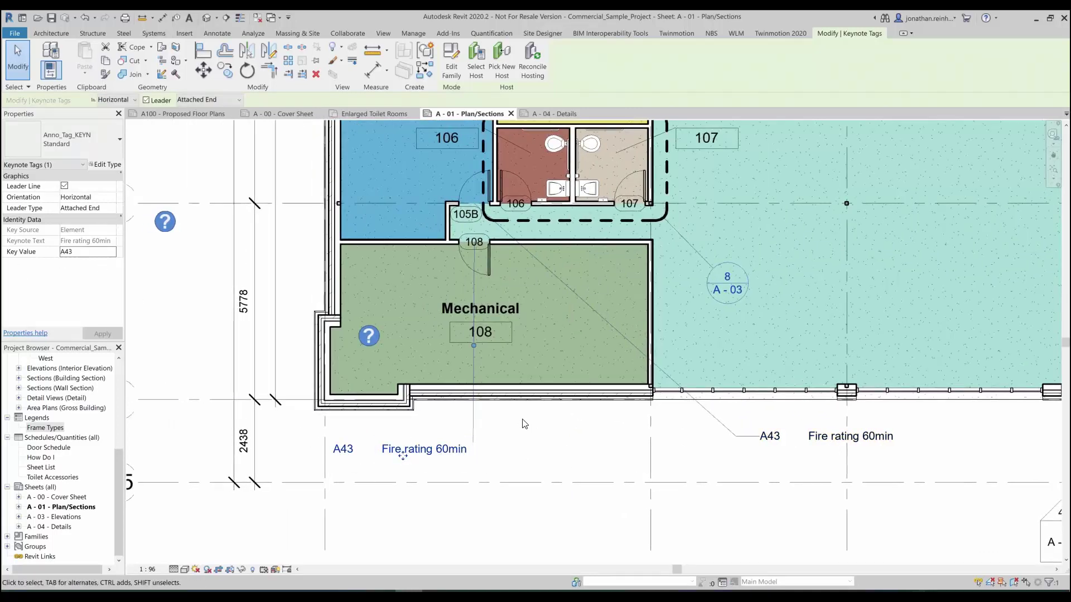
middle_click_drag(524, 424, 592, 446)
left_click(550, 485)
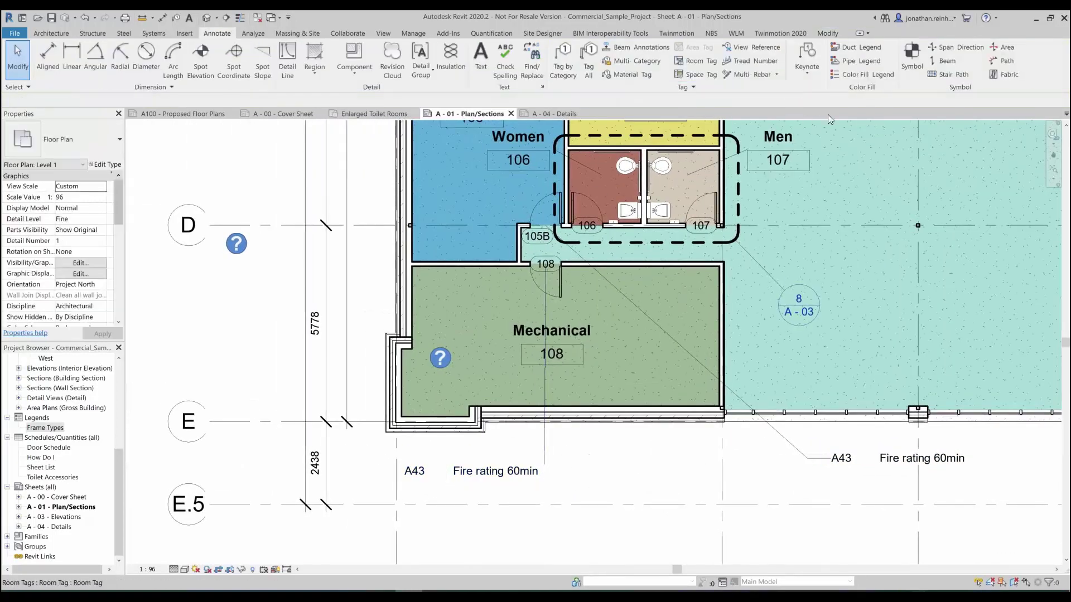
Tag the Mechanical room wall with keynote A6 Wiring for switches, placed below the wall.
left_click(809, 76)
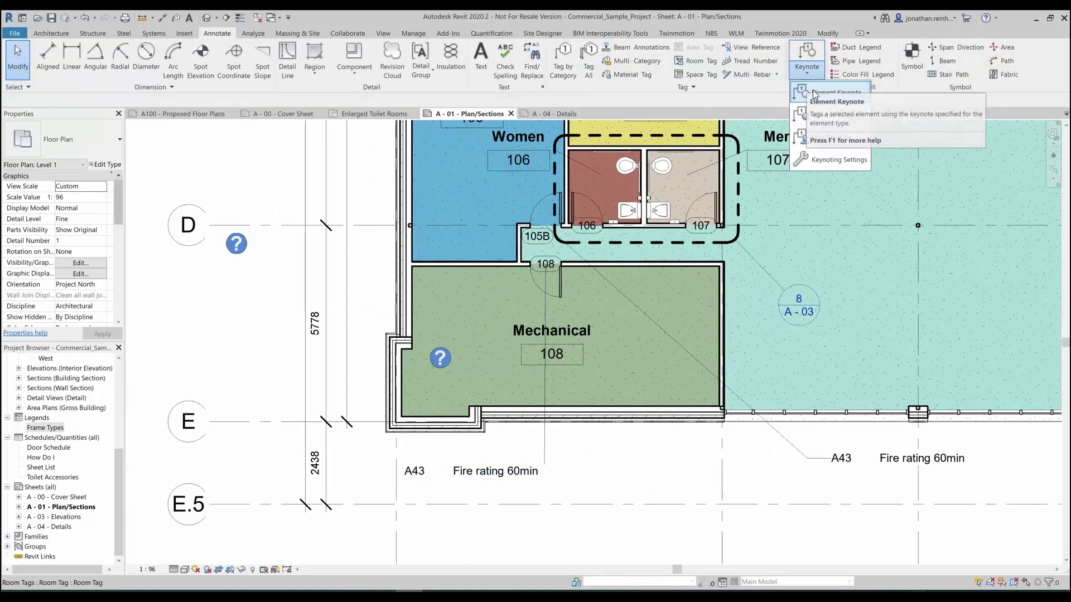
left_click(831, 93)
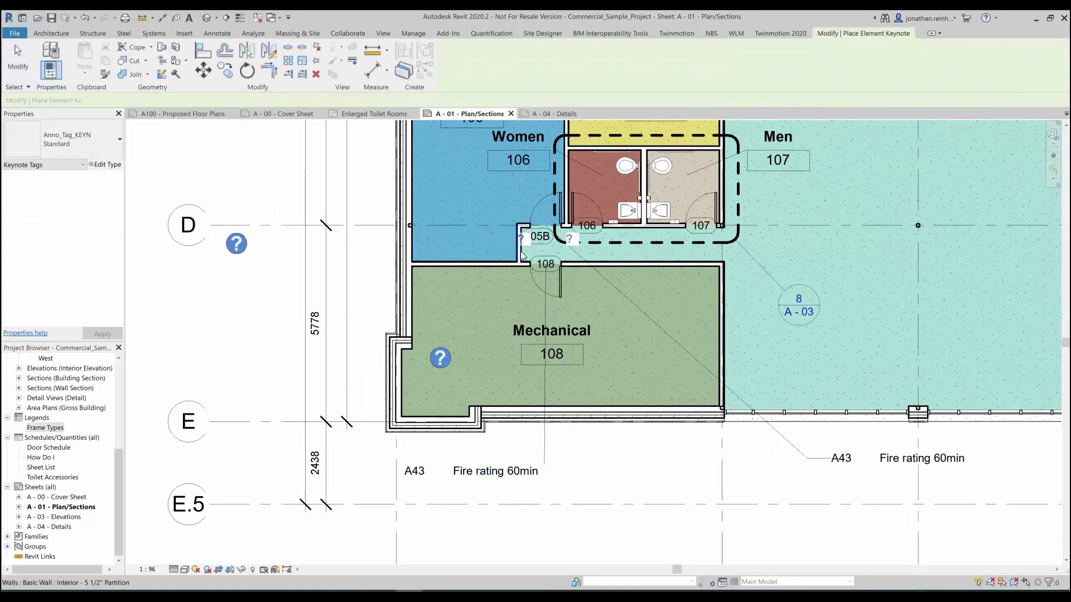
left_click(572, 266)
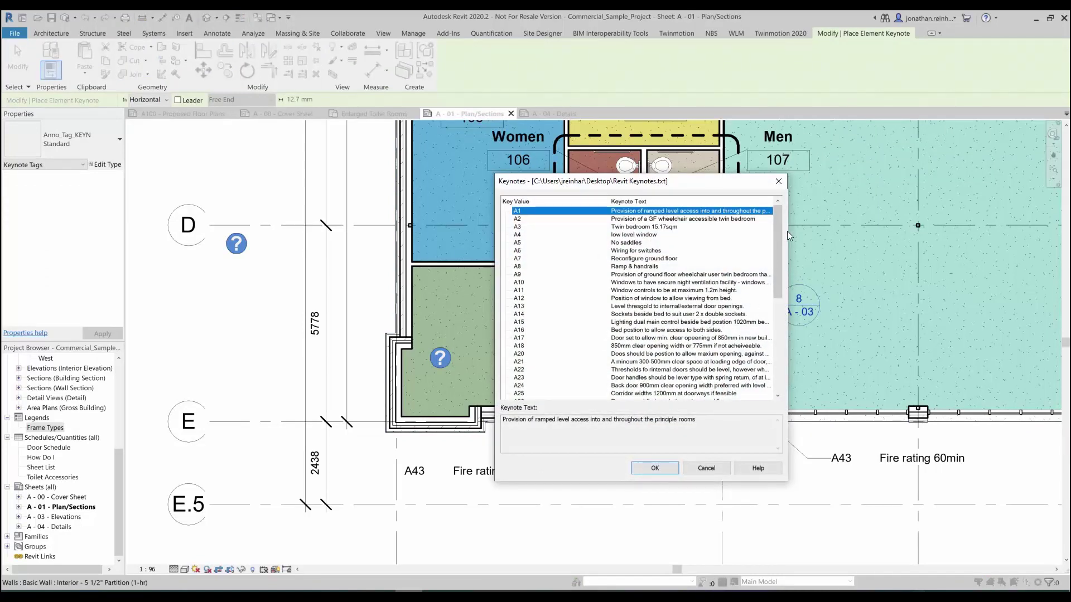
left_click(522, 252)
left_click(660, 467)
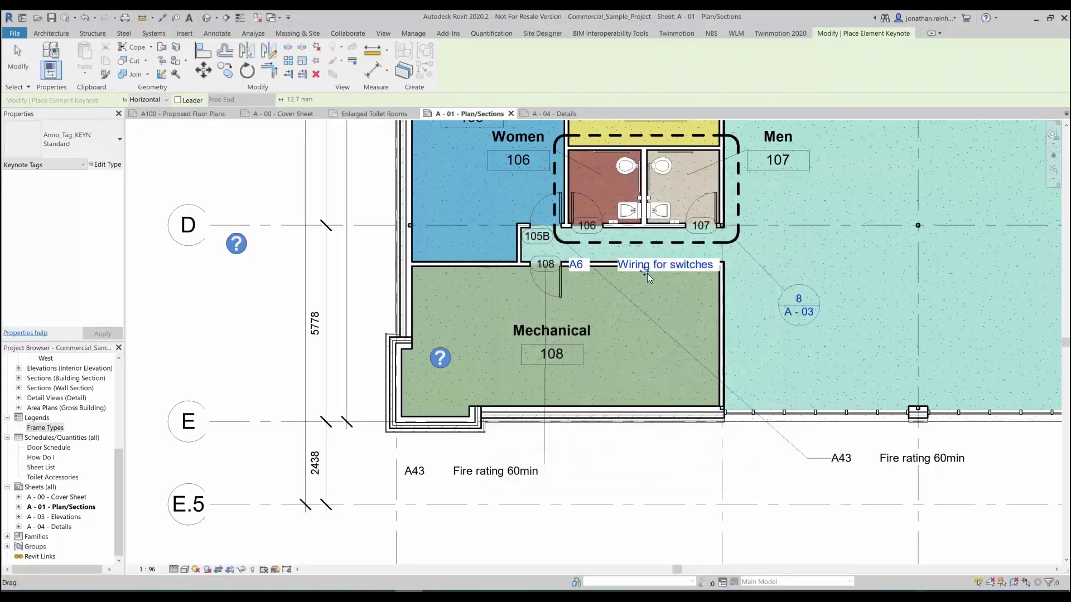
left_click_drag(672, 455, 677, 466)
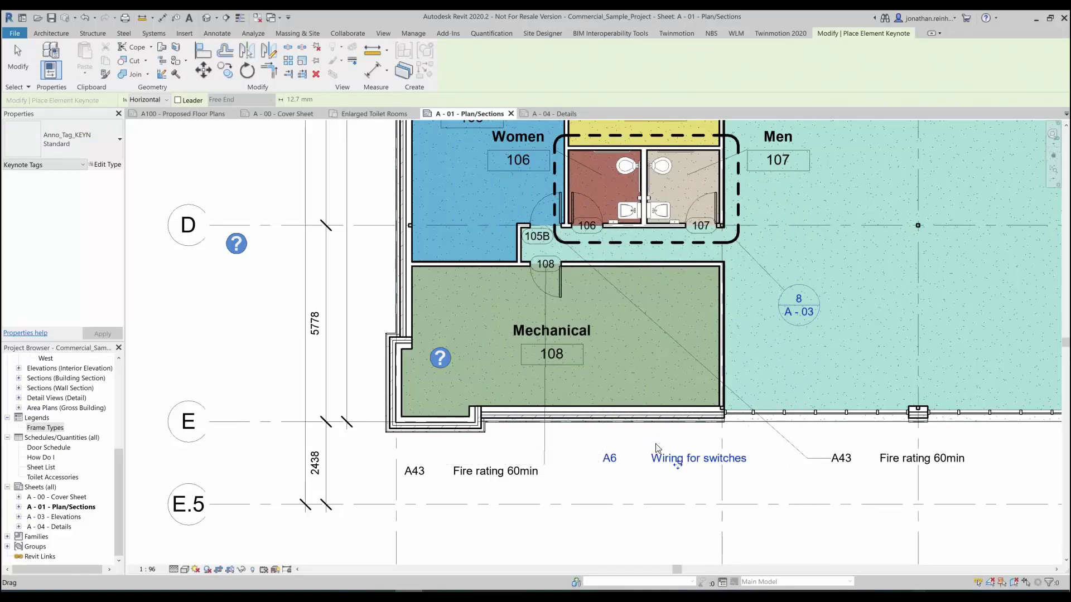
Give the A6 Wiring for switches tag an attached-end leader line.
left_click(186, 100)
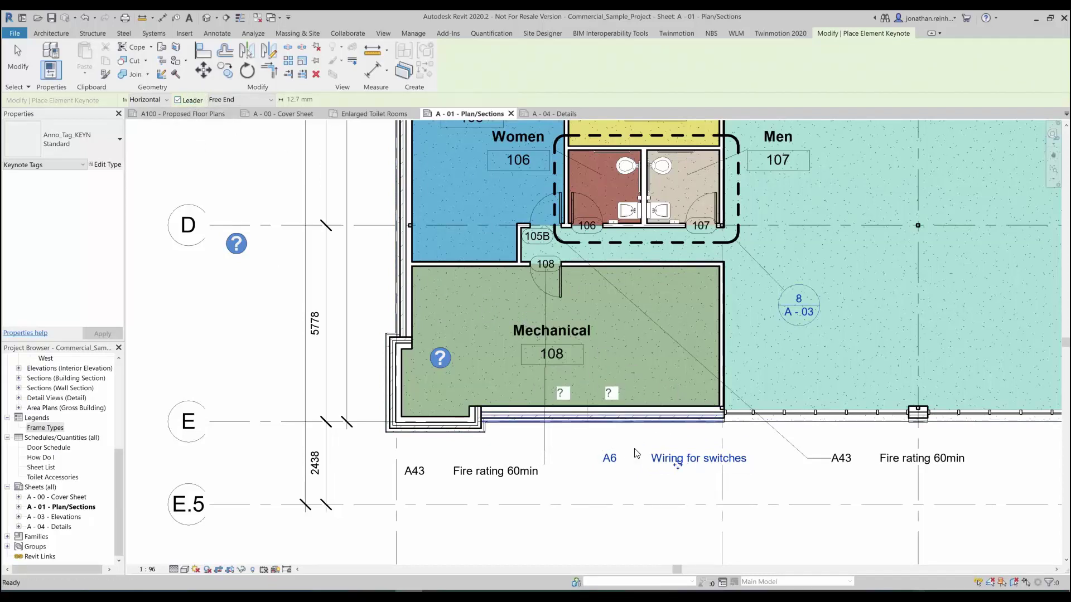
key("Escape")
key("Escape")
left_click(674, 460)
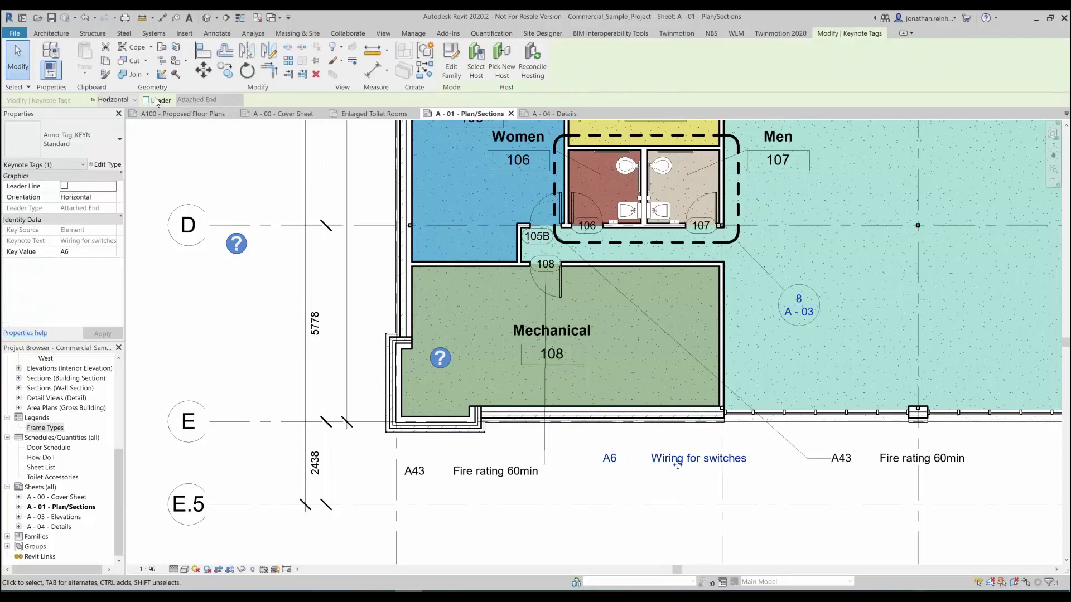
left_click(64, 186)
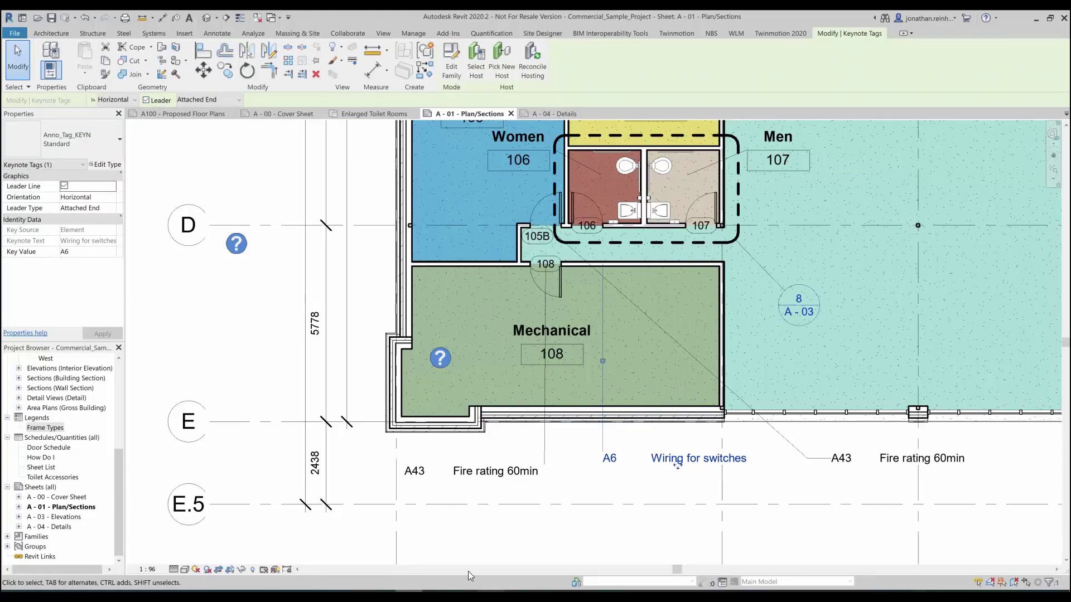
Append 'A44 FIRE RATING 2HRS' to the end of the Revit Keynotes text file and save it.
key("alt+Tab")
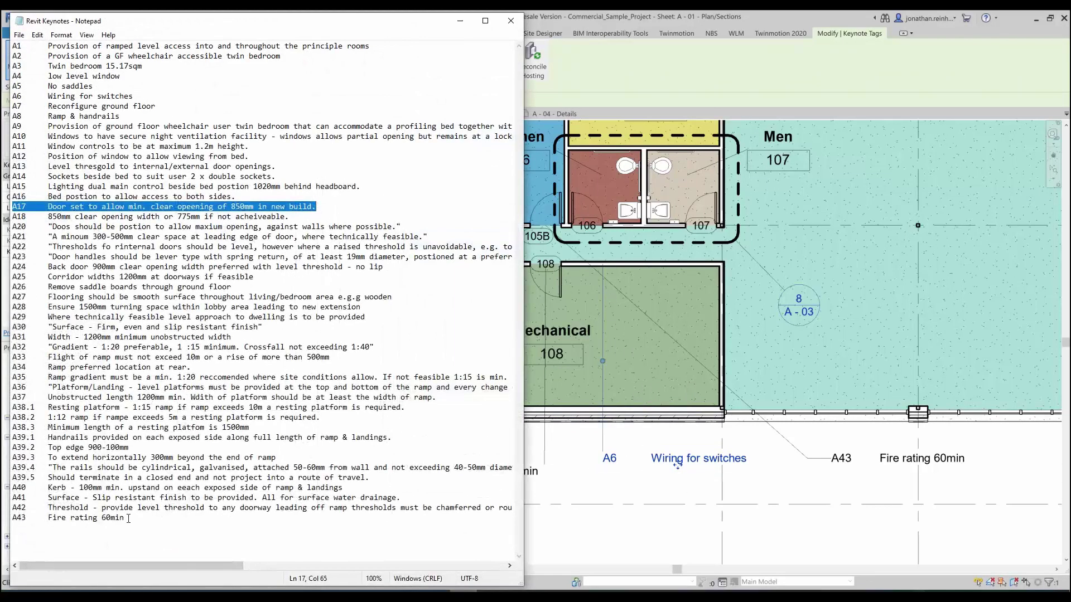
key("ctrl+End")
key("Return")
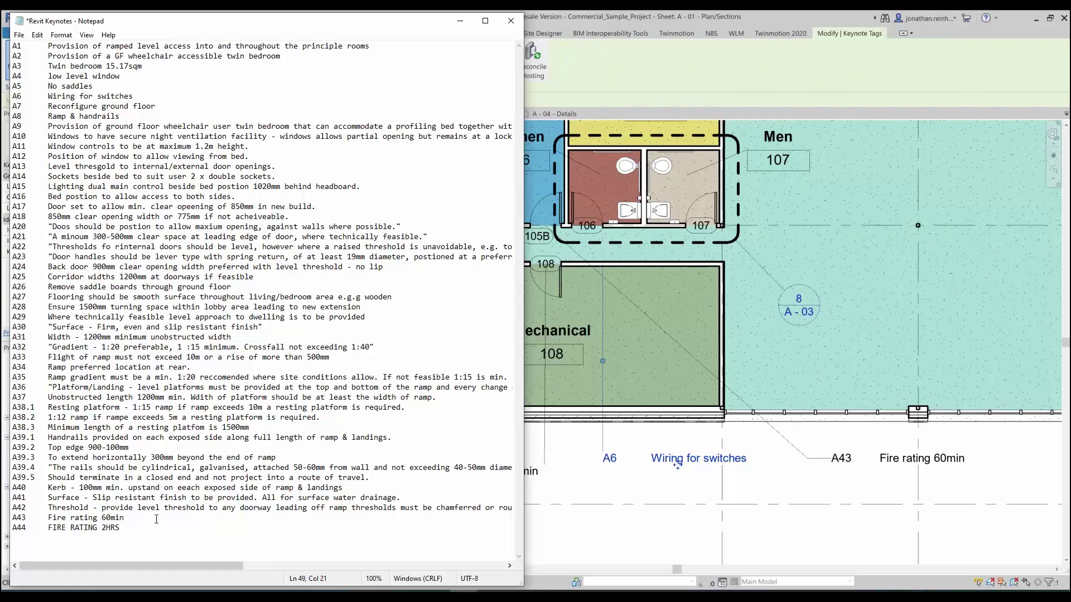
left_click(19, 35)
left_click(48, 86)
key("alt+Tab")
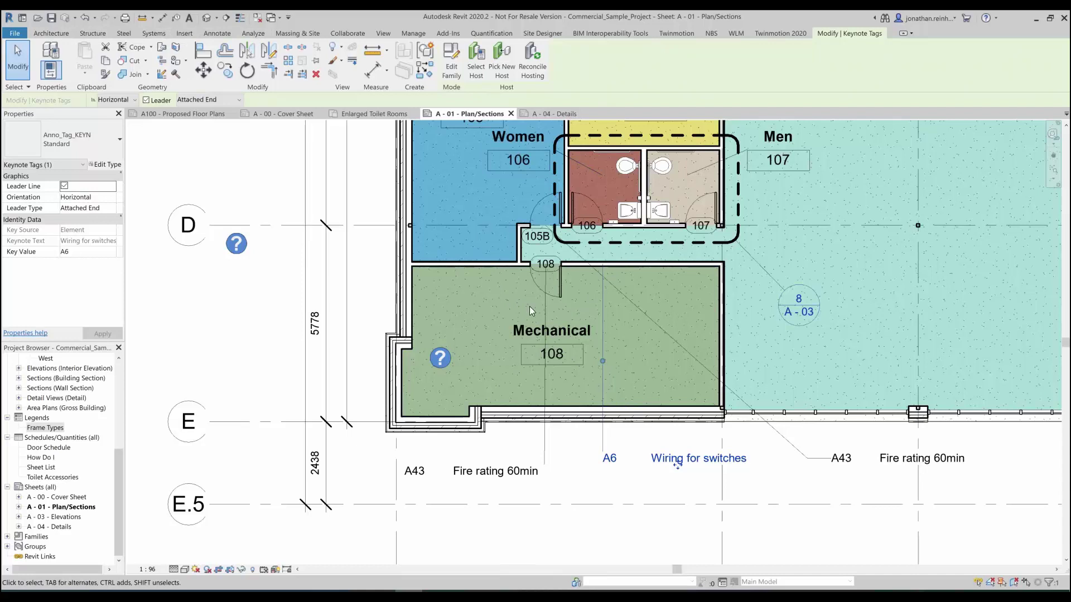
Reload the keynote table from Revit Keynotes.txt in Keynoting Settings.
left_click(772, 514)
left_click(798, 72)
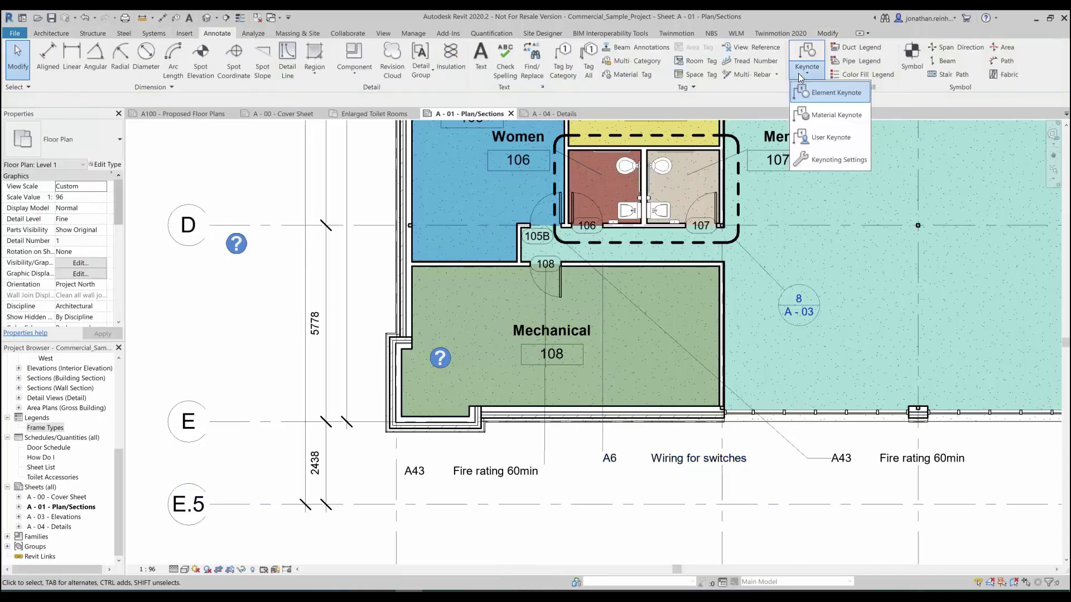
left_click(827, 158)
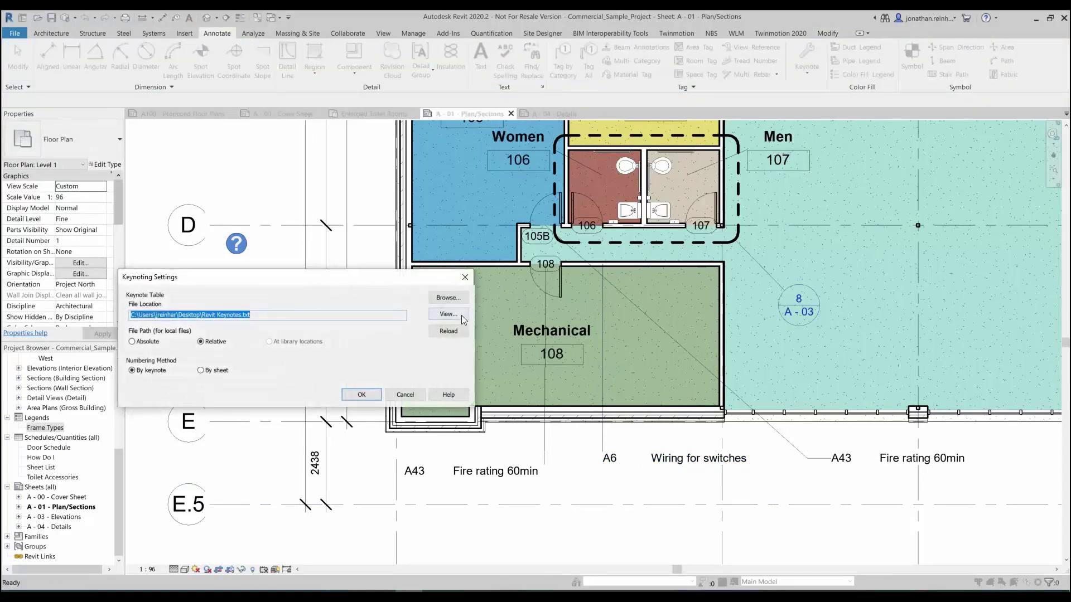
left_click(451, 333)
key("Return")
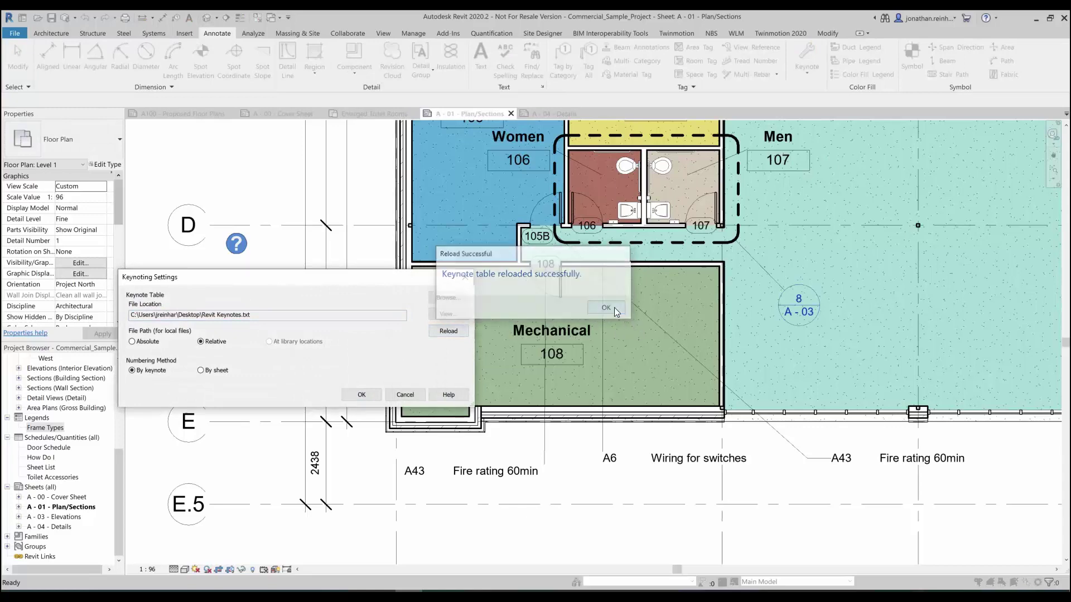
left_click(360, 394)
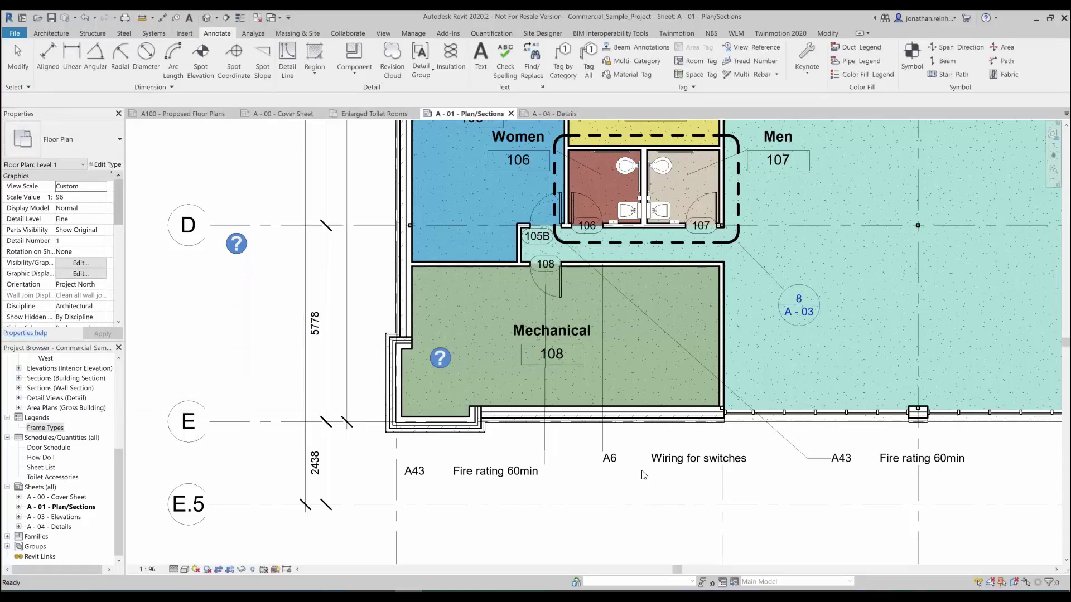
Switch the A6 tag below the Mechanical room to keynote A44 FIRE RATING 2HRS.
double_click(680, 461)
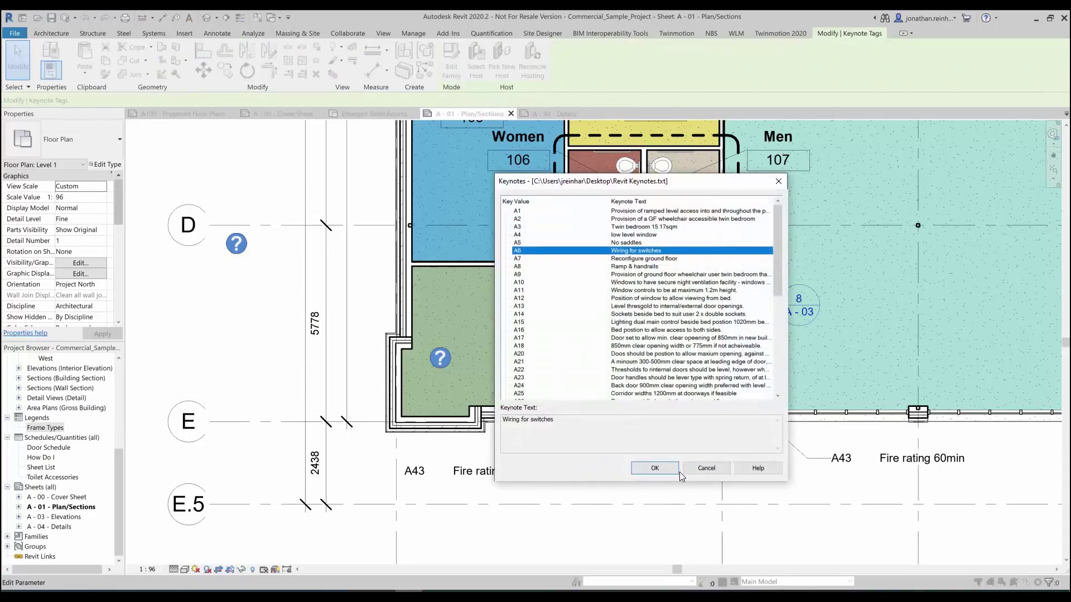
key("Escape")
double_click(675, 458)
scroll(630, 335, "down", 9)
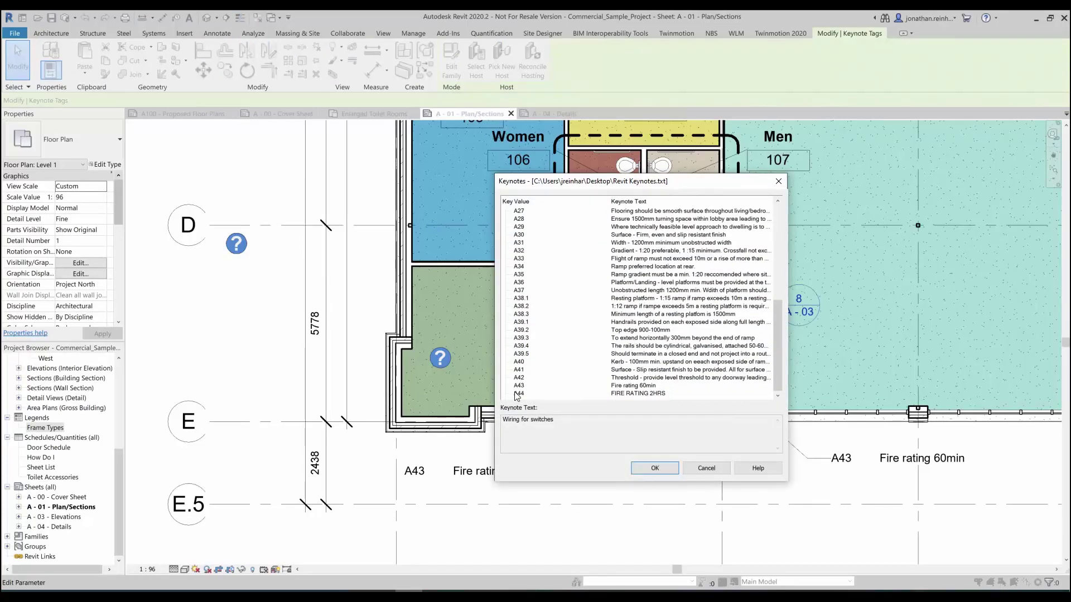
left_click(514, 393)
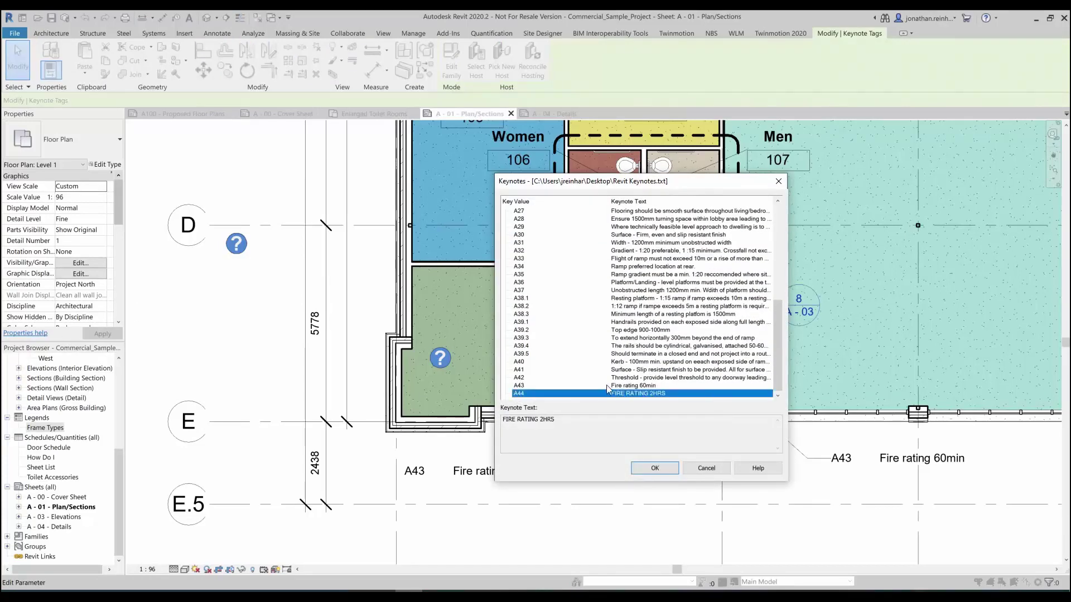
left_click(653, 468)
scroll(601, 406, "down", 3)
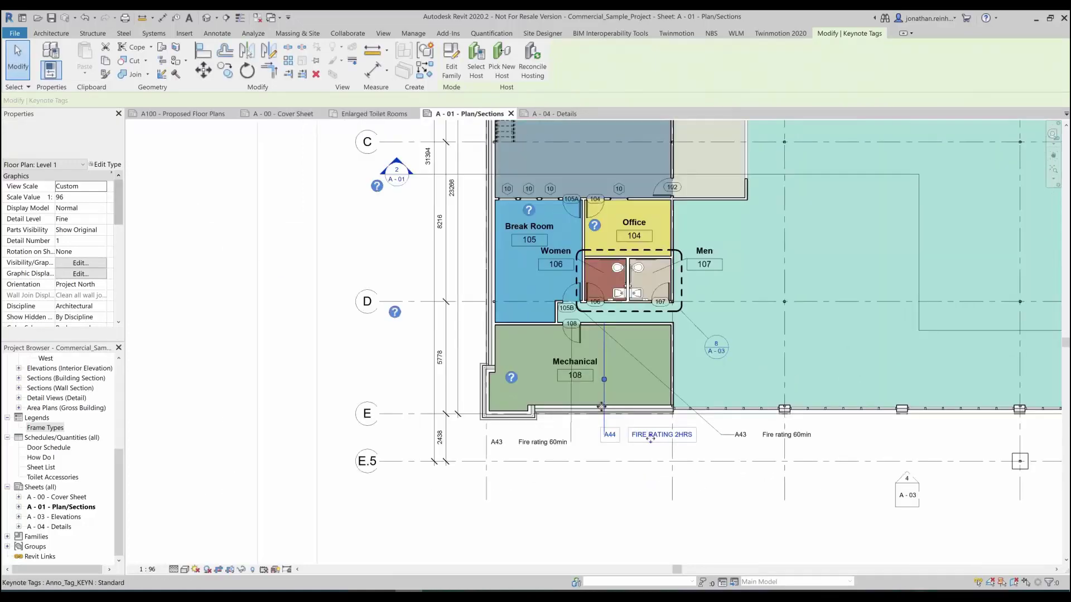
scroll(601, 406, "down", 1)
middle_click_drag(580, 471, 543, 403)
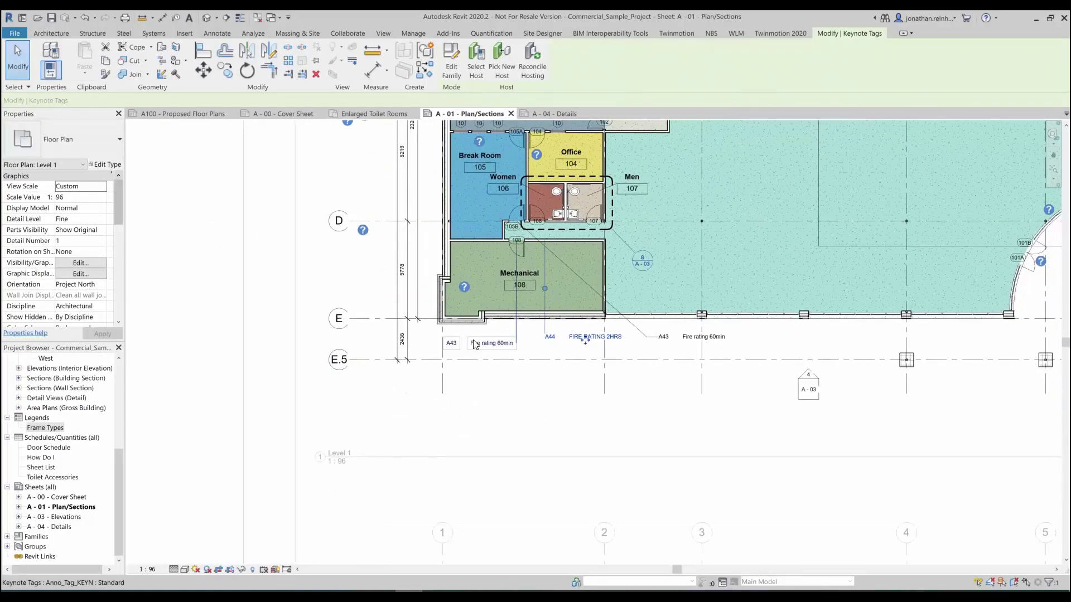
scroll(475, 344, "down", 3)
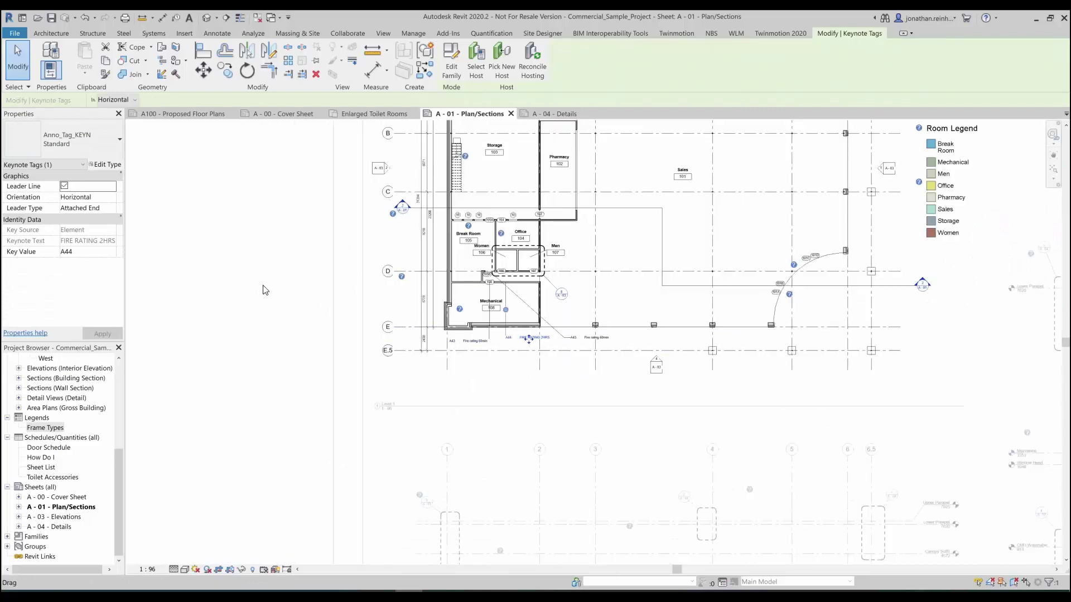
left_click(245, 283)
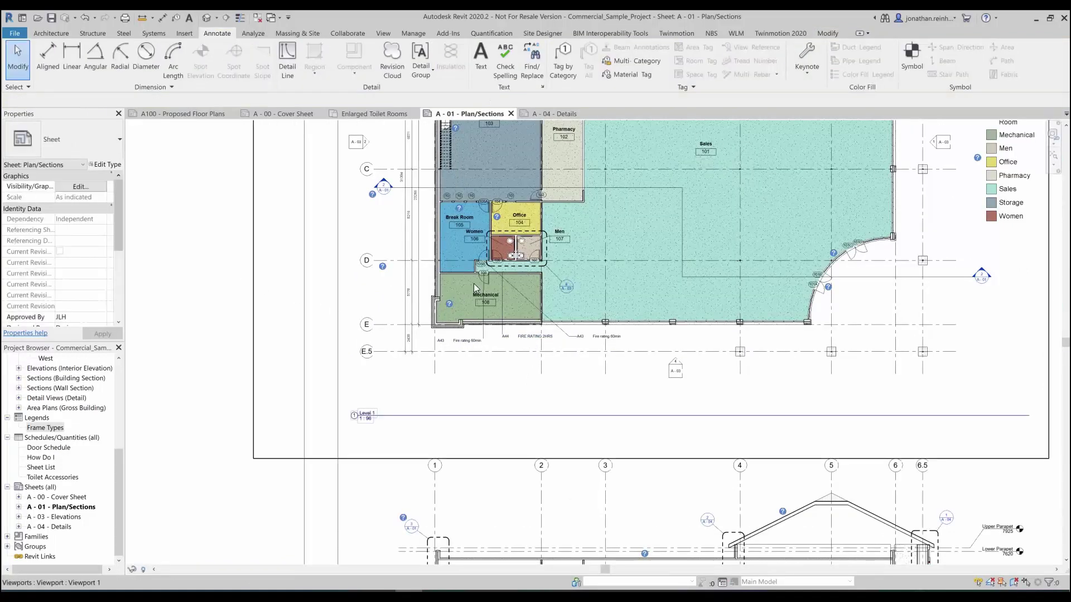
left_click(807, 73)
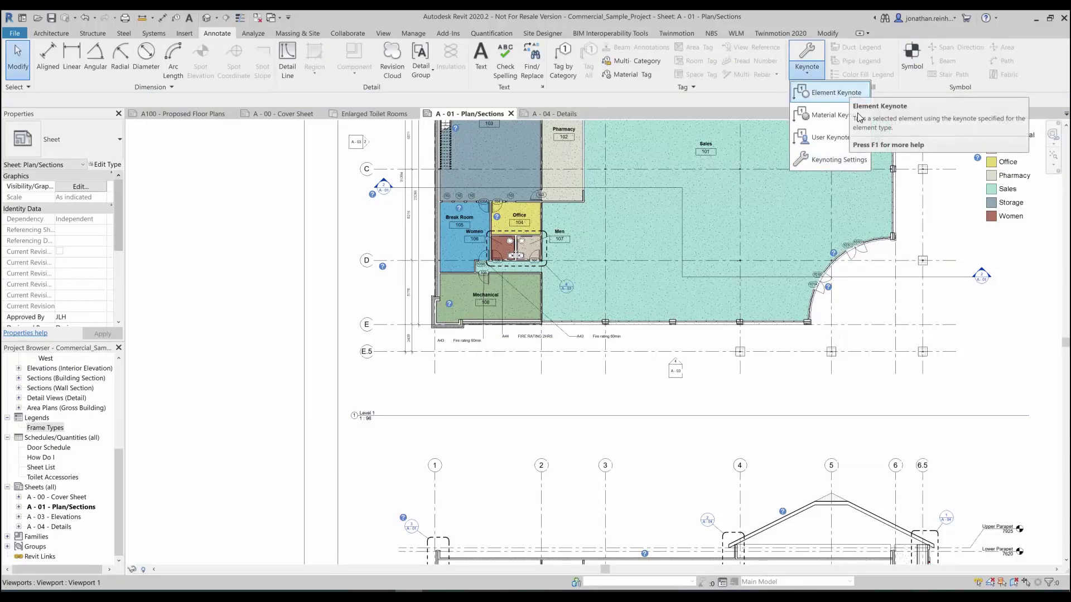
left_click(842, 139)
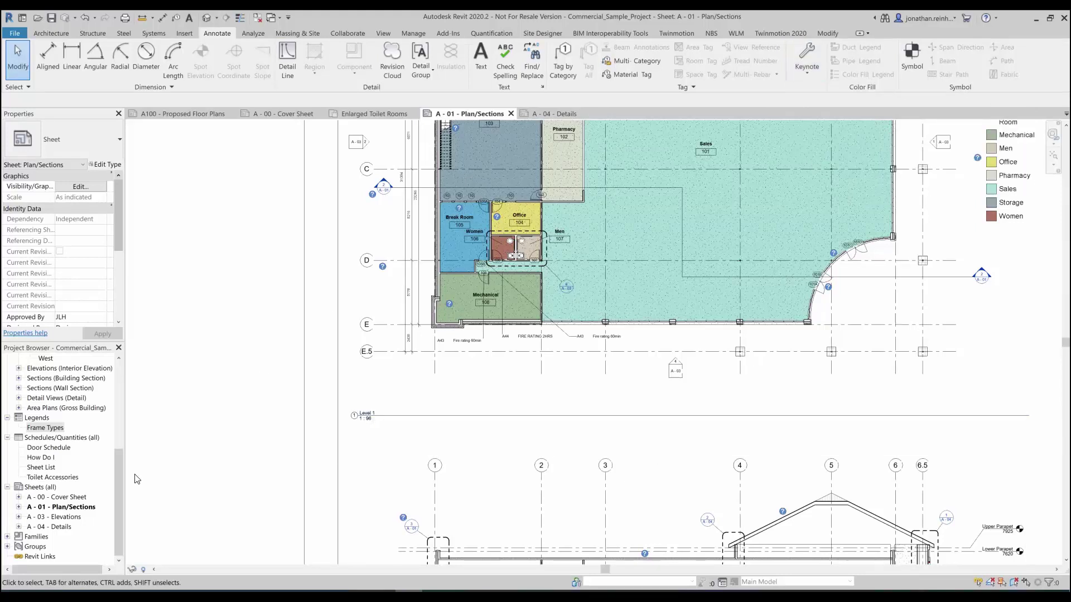
Create a Keynote Legend from Keynote Tags, keeping the Key Value and Keynote Text fields.
right_click(37, 418)
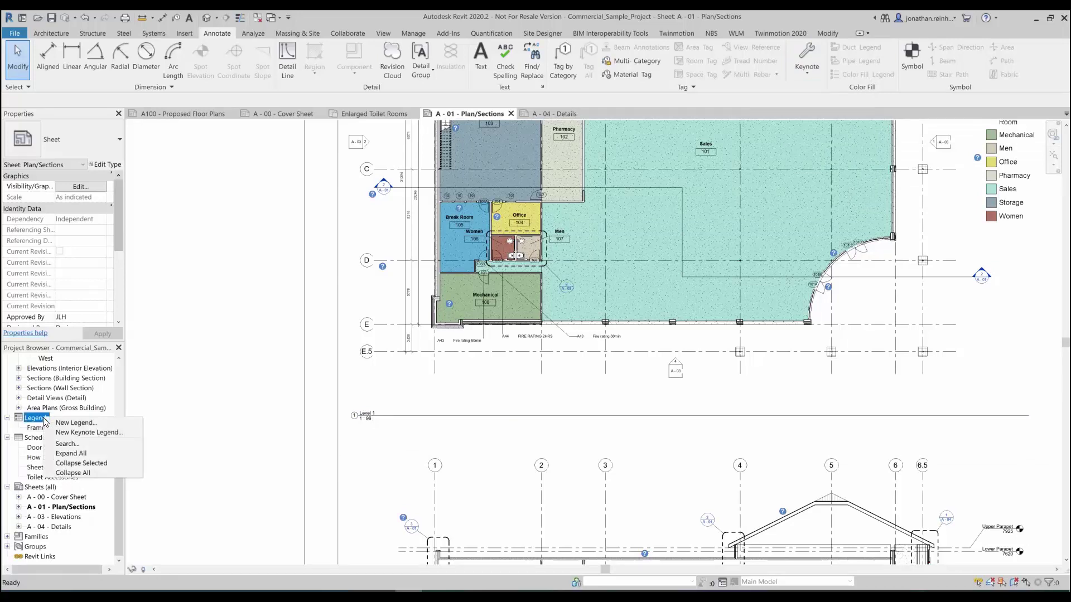
left_click(67, 425)
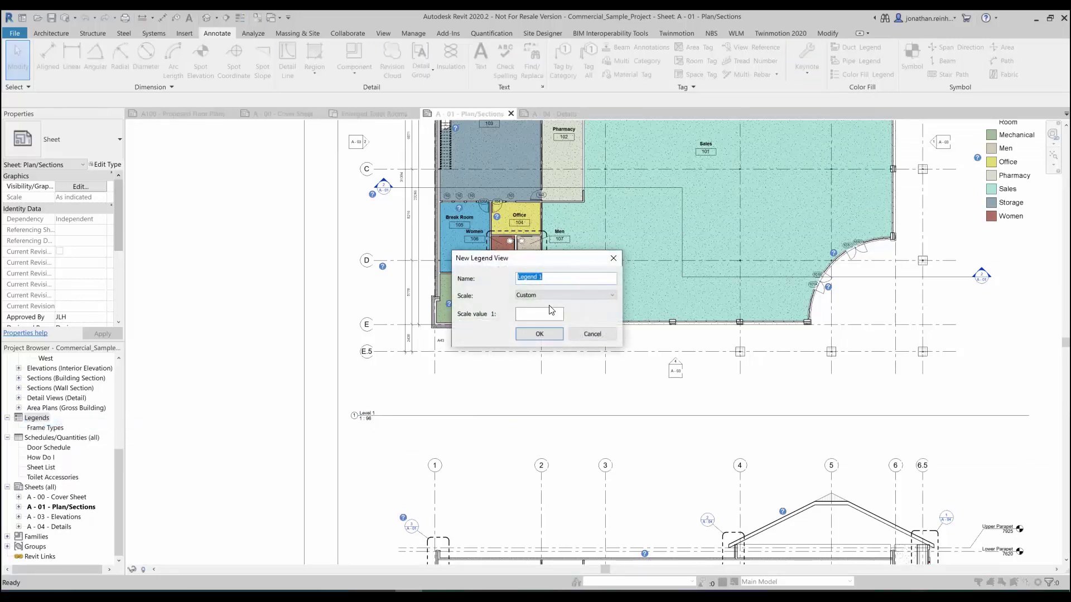
key("Escape")
right_click(36, 419)
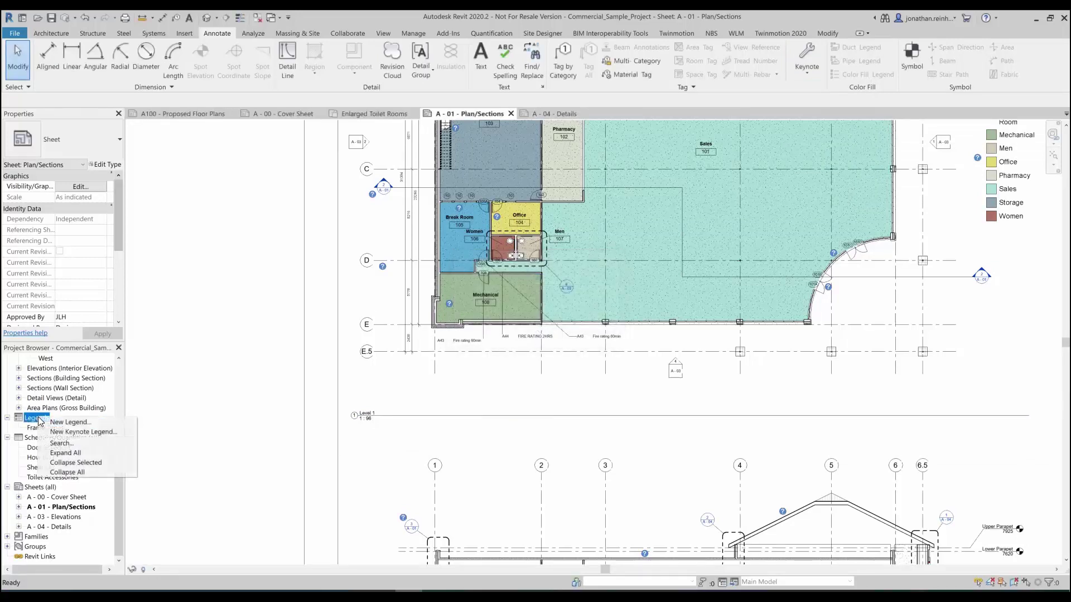
left_click(84, 431)
left_click(487, 315)
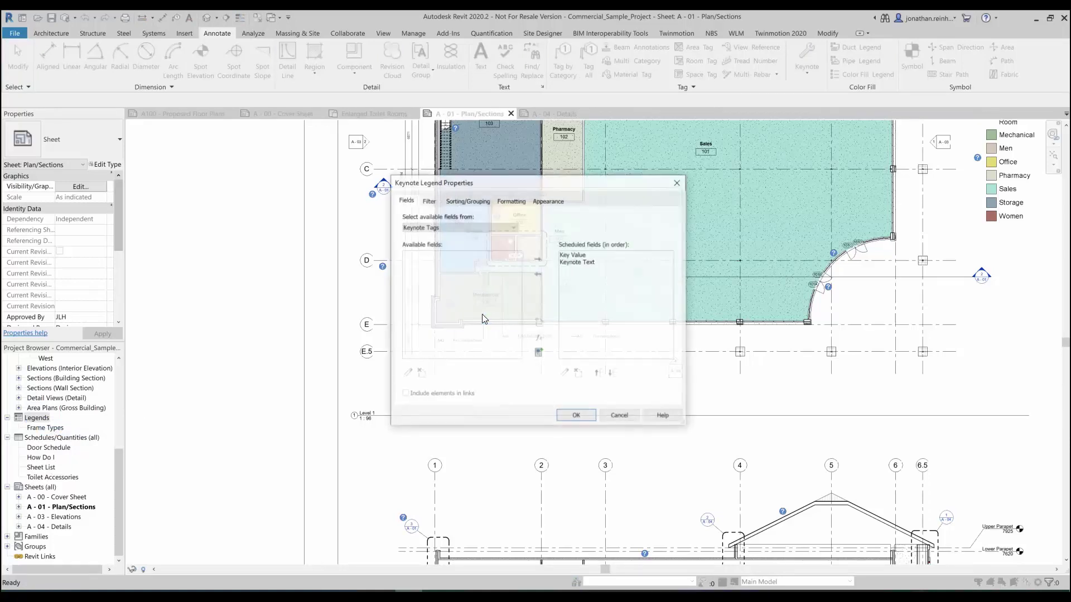
left_click(438, 226)
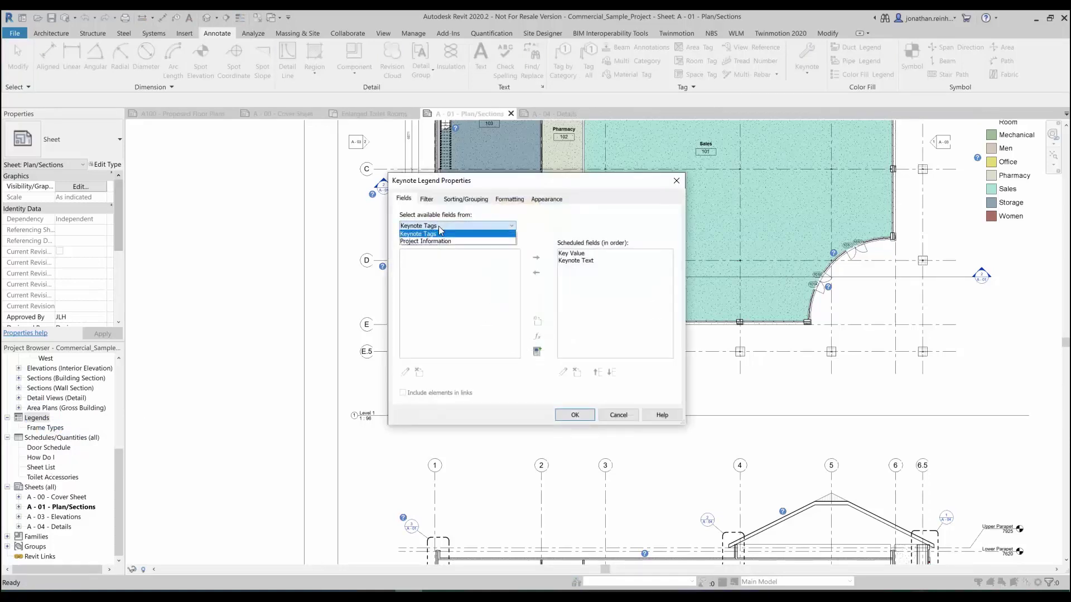
left_click(468, 234)
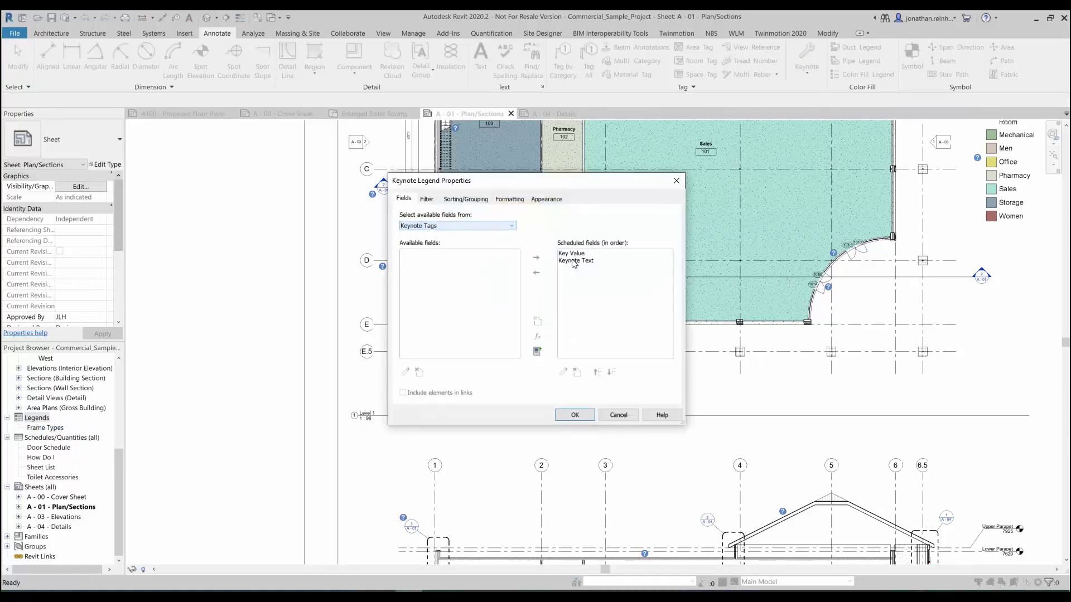
left_click(588, 416)
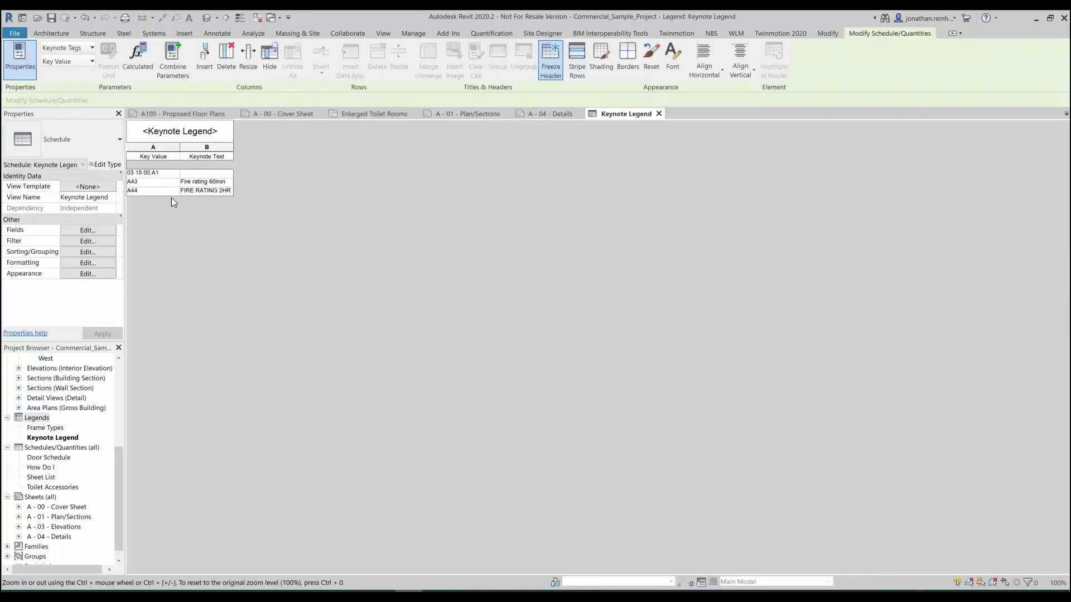
Select the legend's Keynote Text column, then return to sheet A - 01 - Plan/Sections.
left_click_drag(180, 151, 210, 151)
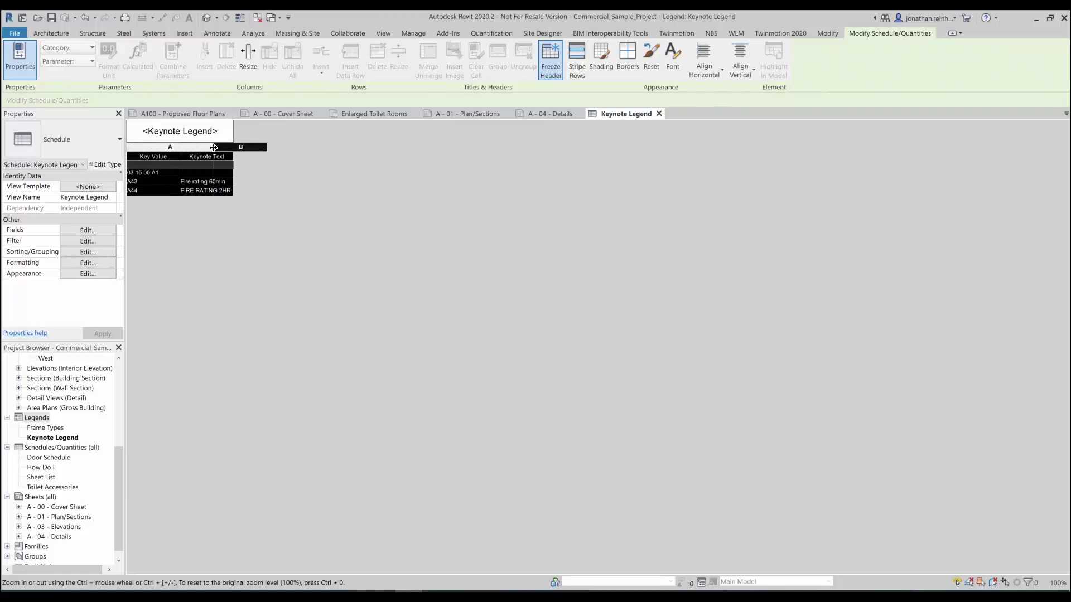
left_click(214, 147)
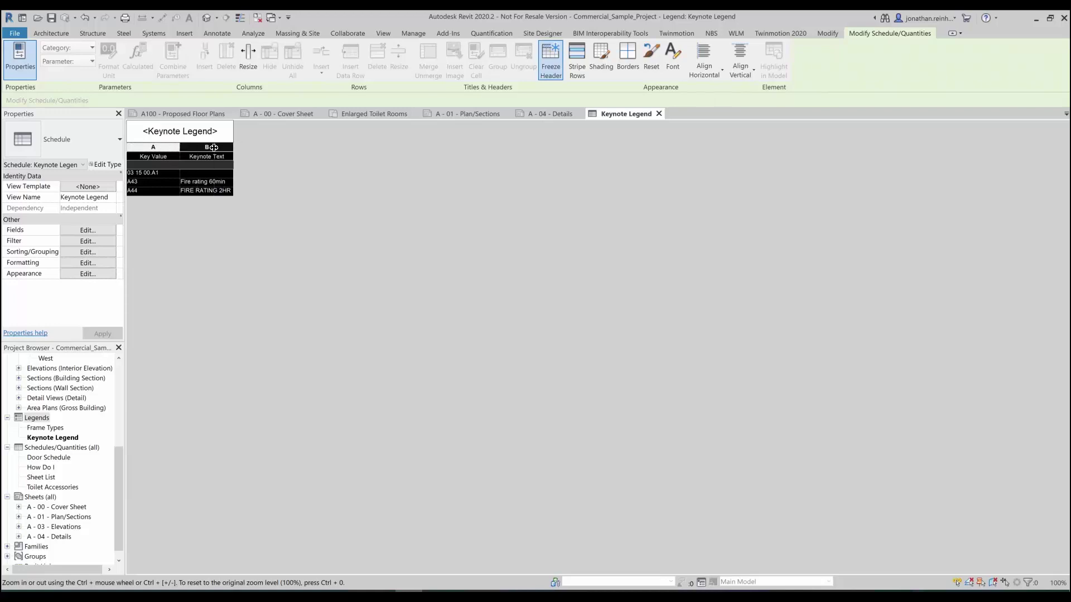
double_click(64, 517)
Place the Keynote Legend on sheet A-01 below the plan's keynote tags.
left_click(478, 432)
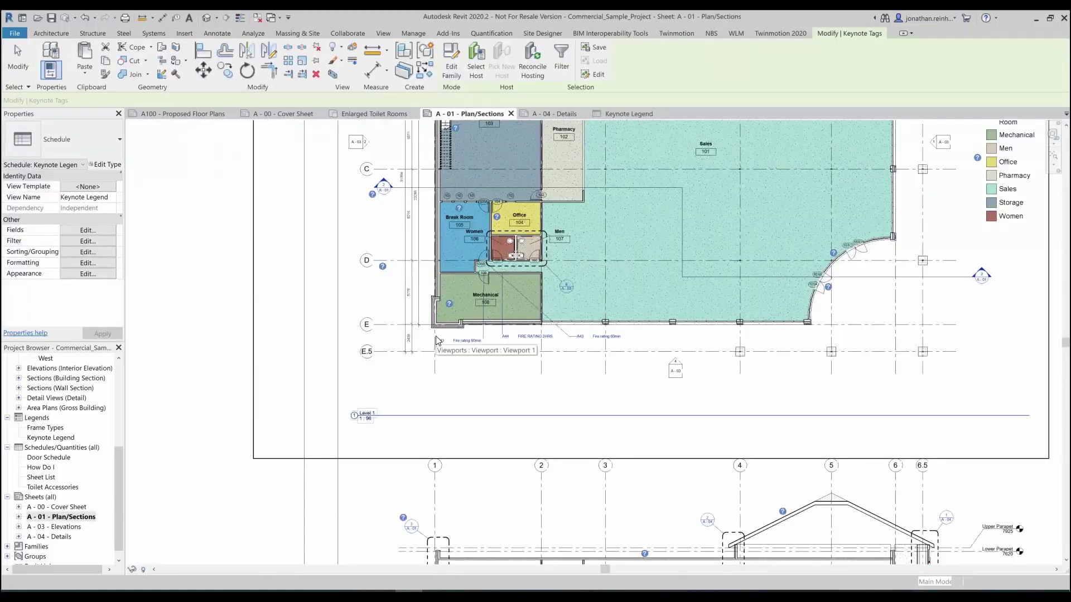
scroll(436, 335, "up", 3)
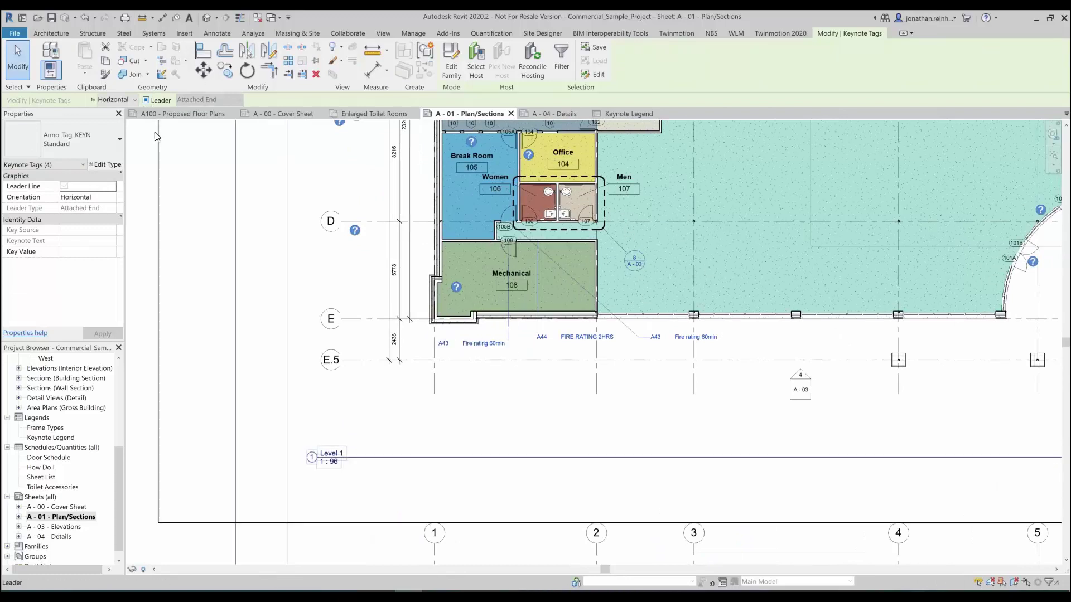
left_click_drag(51, 438, 580, 376)
left_click(504, 426)
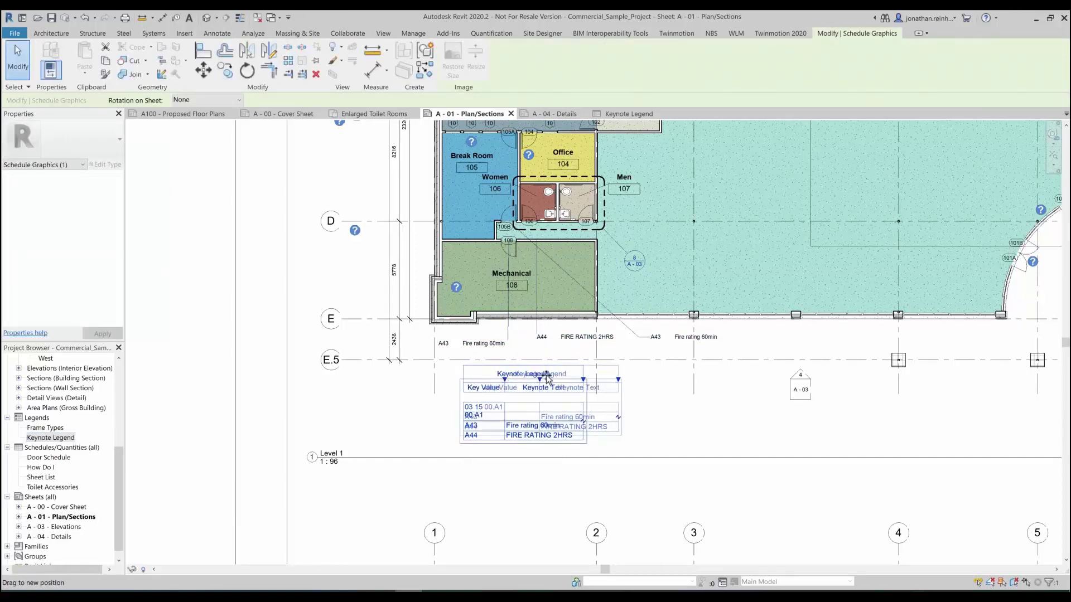
scroll(607, 418, "up", 2)
key("Escape")
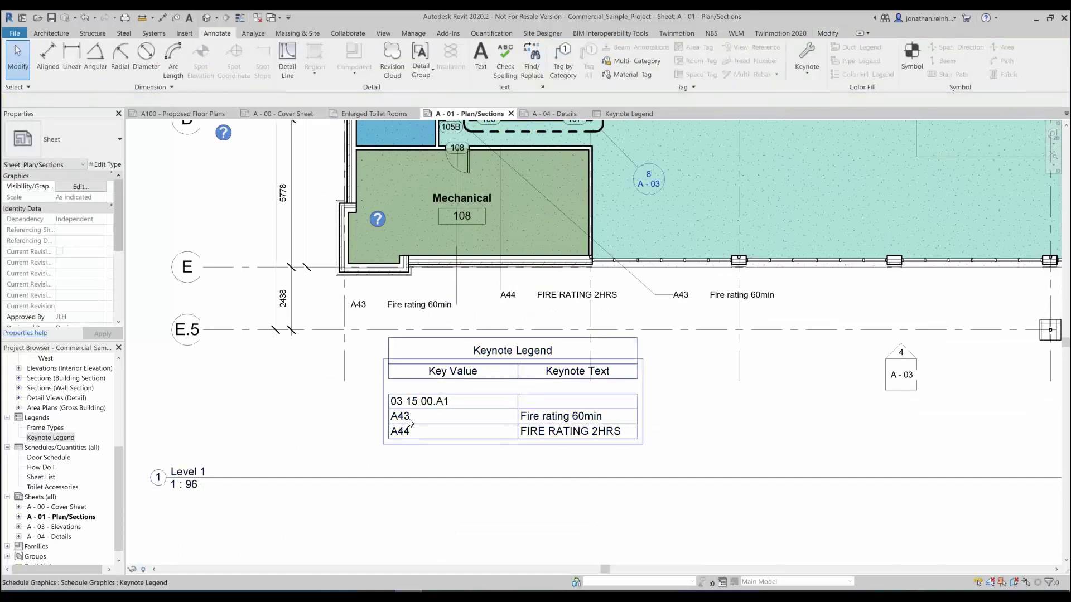
scroll(412, 406, "down", 2)
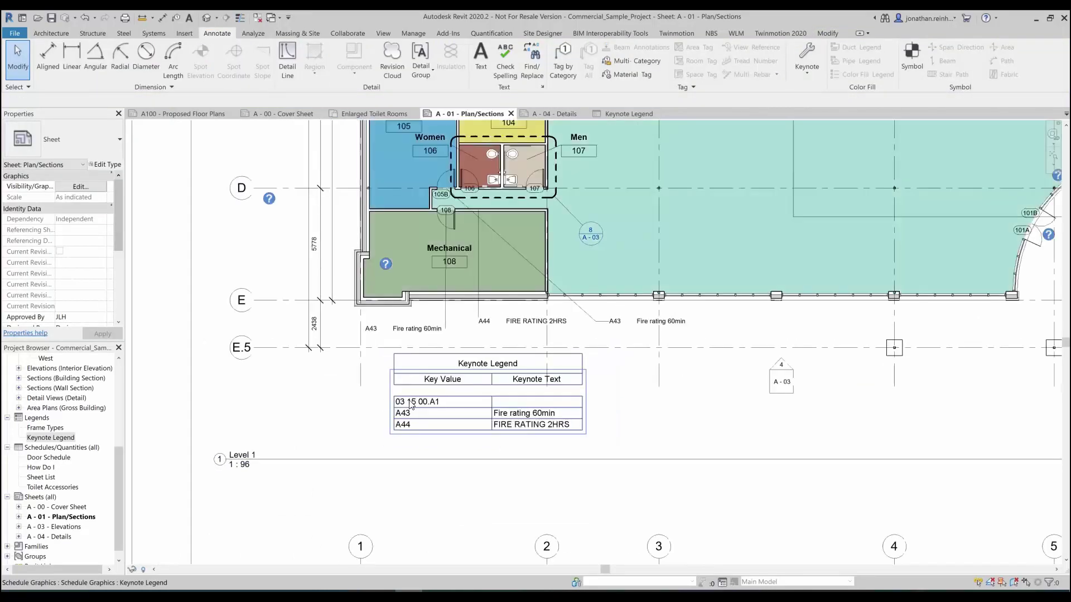
scroll(412, 406, "up", 1)
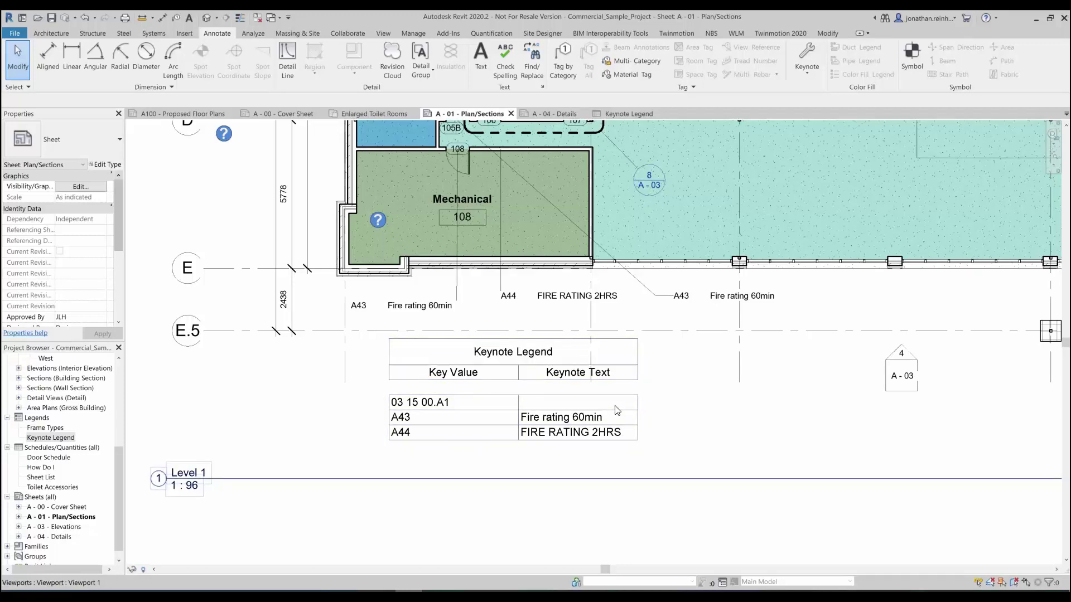
Select the Level 1 plan viewport and bring Revit Keynotes.txt forward in Notepad.
left_click(730, 437)
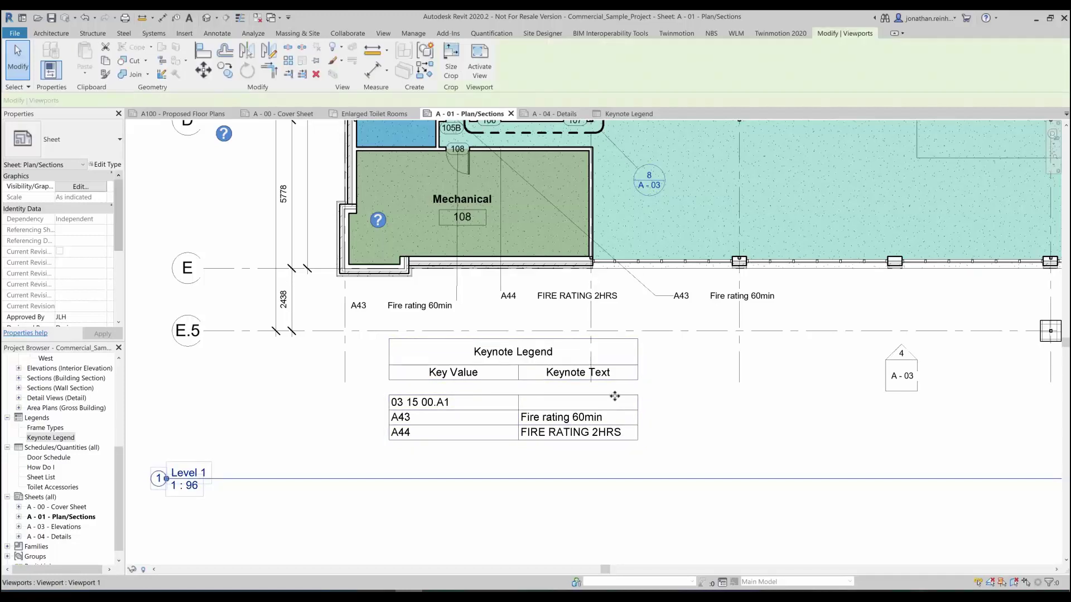
left_click(481, 596)
left_click(133, 126)
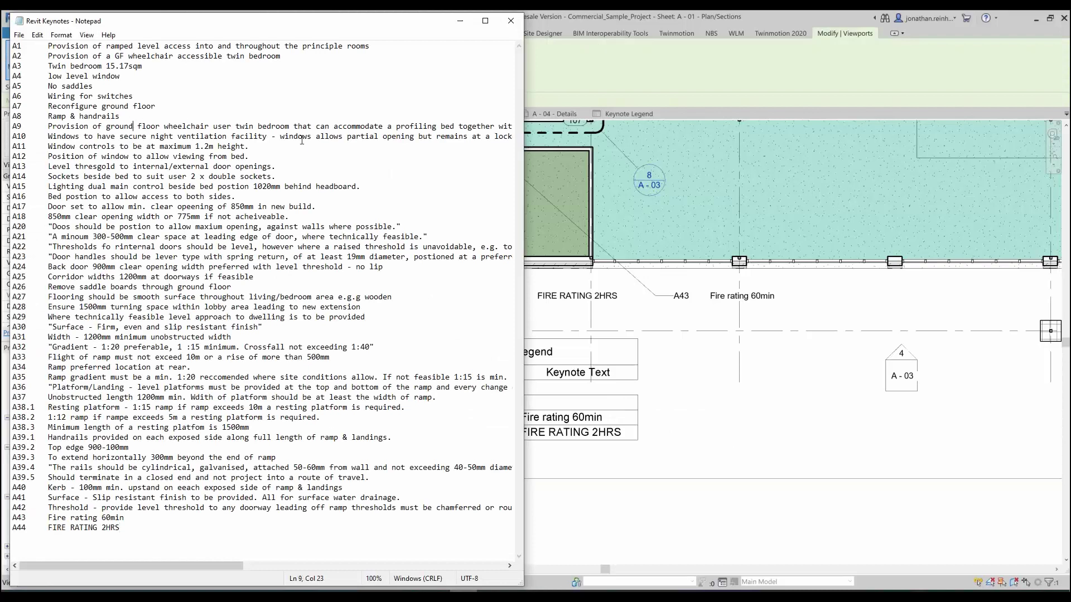